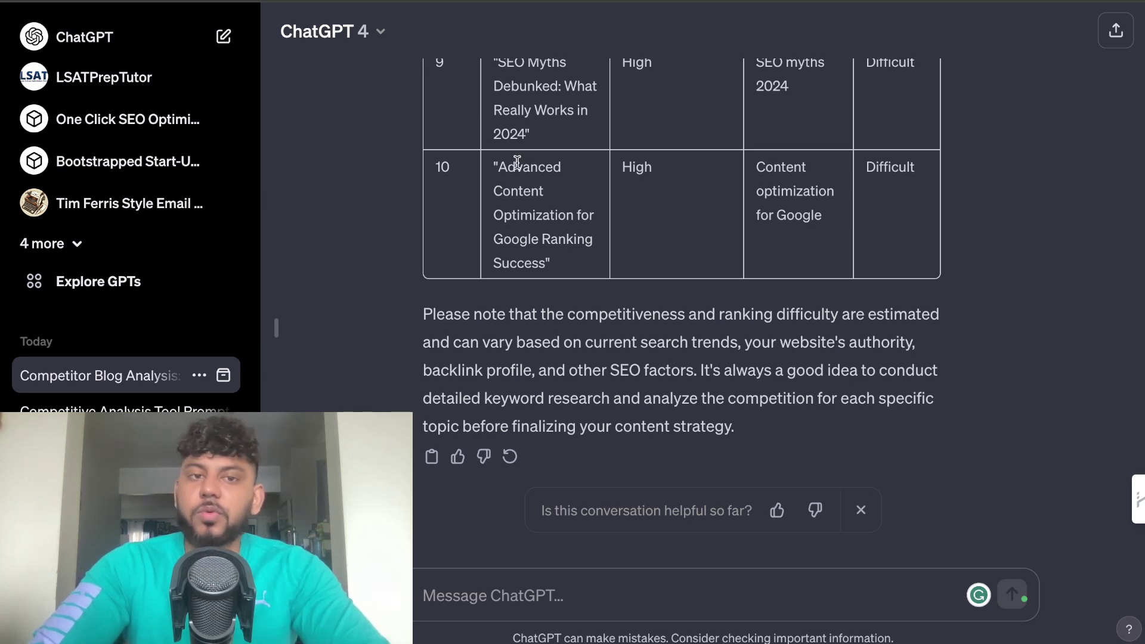
Scroll up to the first prompt and highlight its wordrocket.ai/blog URL
scroll(517, 162, "up", 15)
scroll(517, 161, "up", 4)
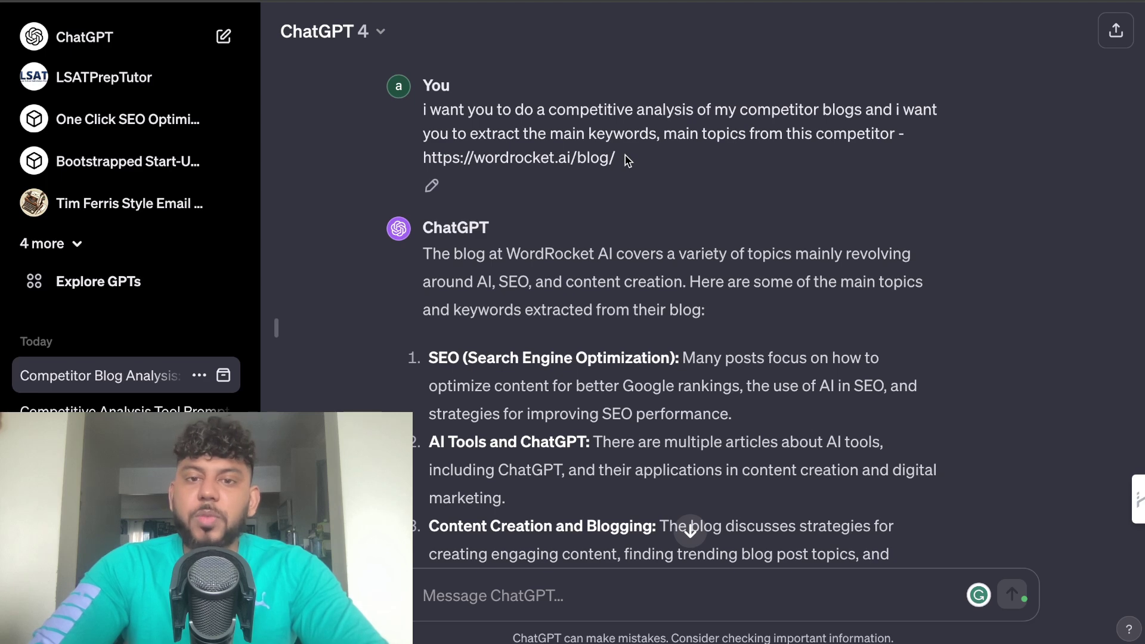
left_click_drag(623, 158, 421, 159)
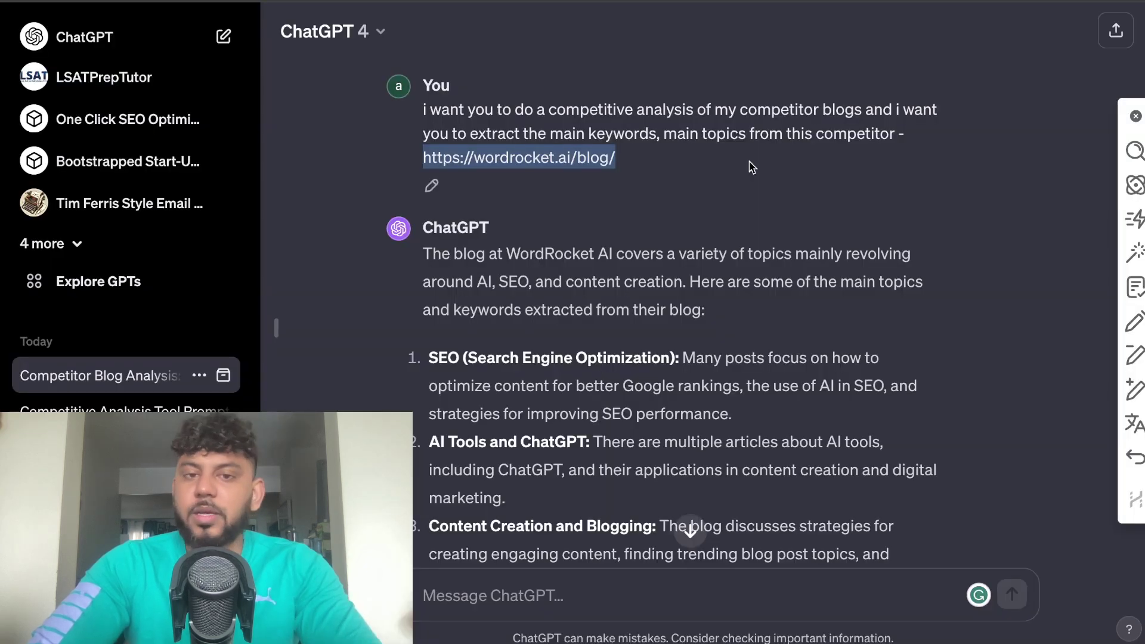
left_click(662, 167)
scroll(660, 169, "down", 1)
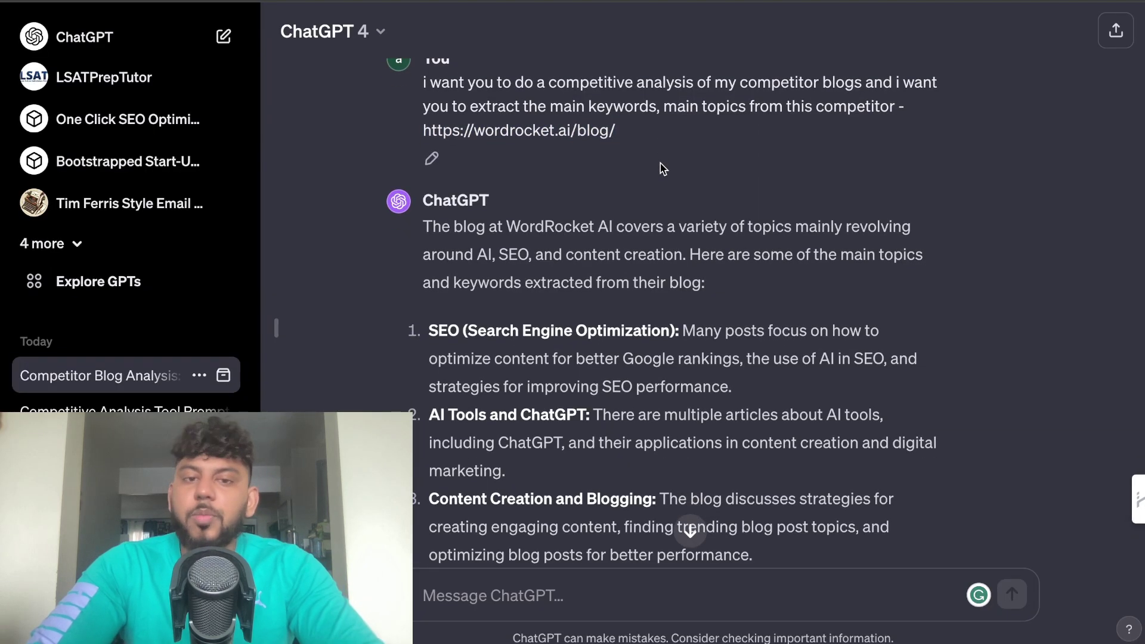
left_click_drag(618, 131, 420, 137)
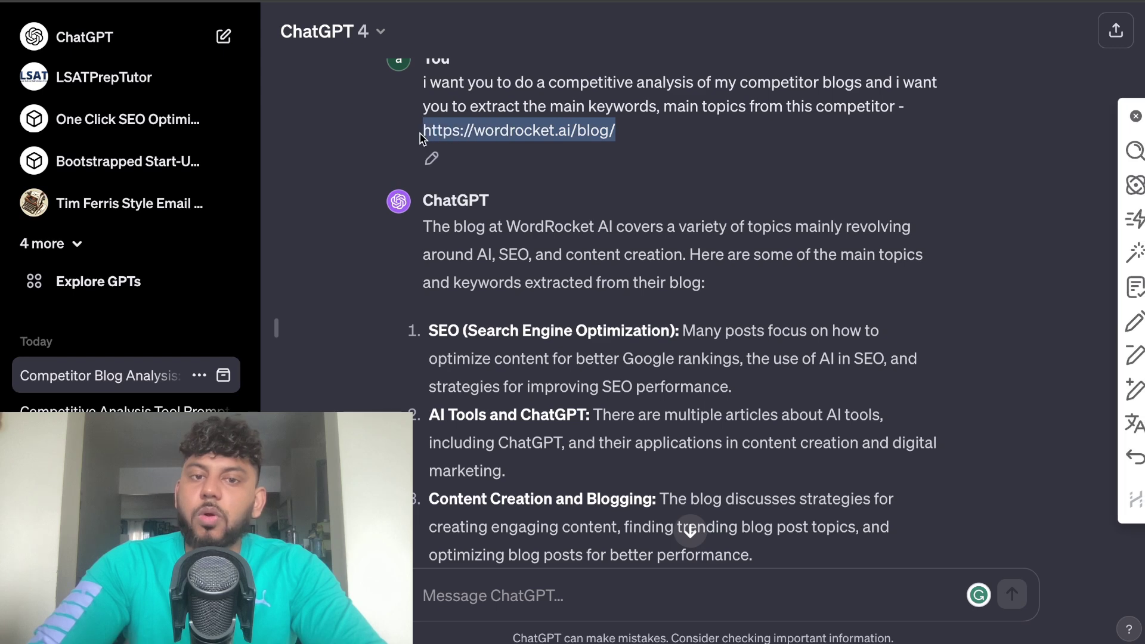
left_click(589, 151)
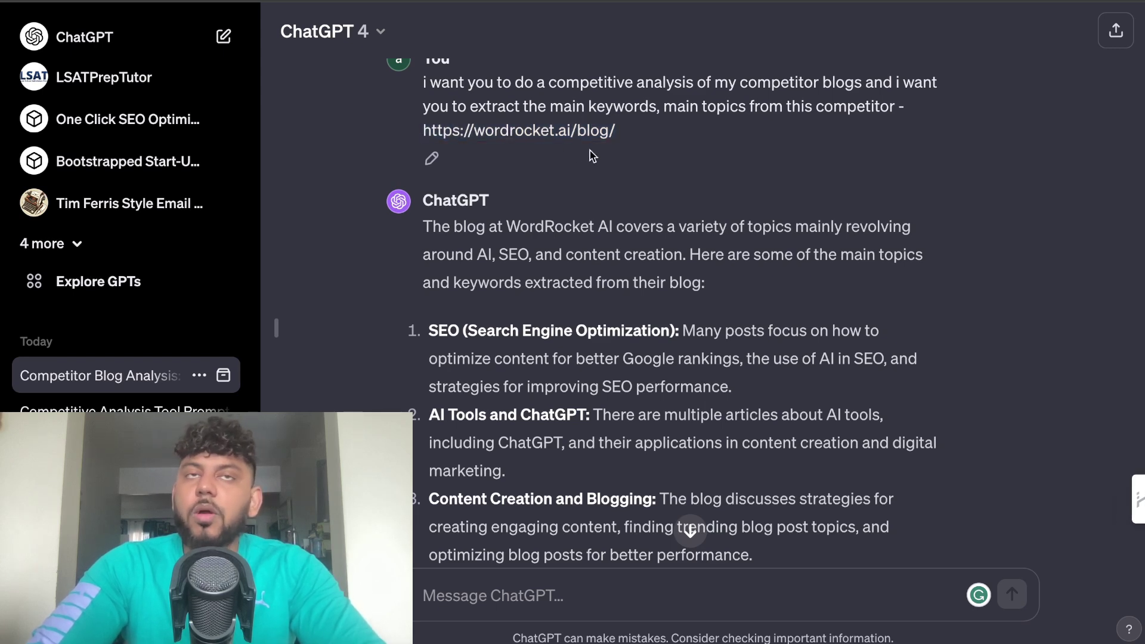
Read through ChatGPT's nine WordRocket AI blog themes, from SEO to AI detection
scroll(614, 260, "down", 1)
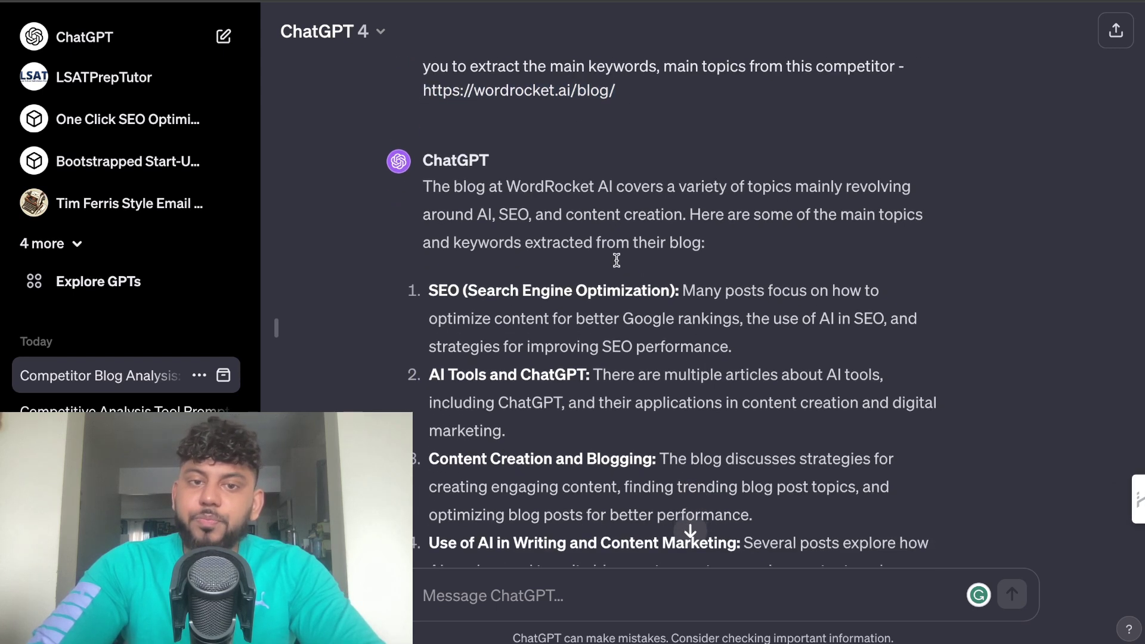
scroll(619, 266, "down", 1)
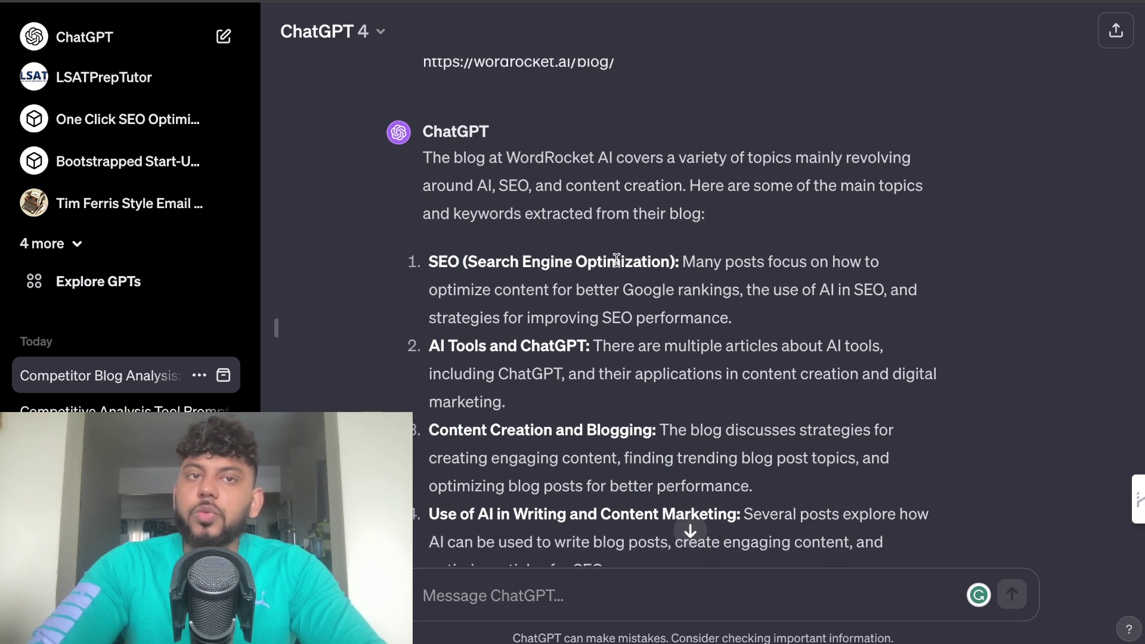
scroll(617, 260, "down", 1)
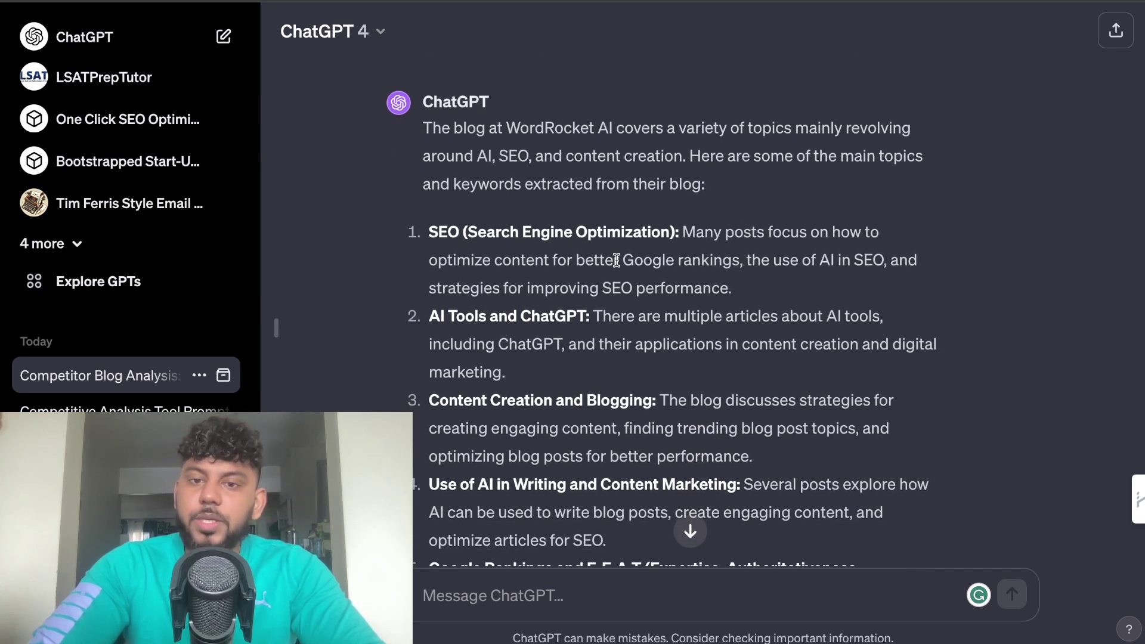
scroll(616, 261, "up", 4)
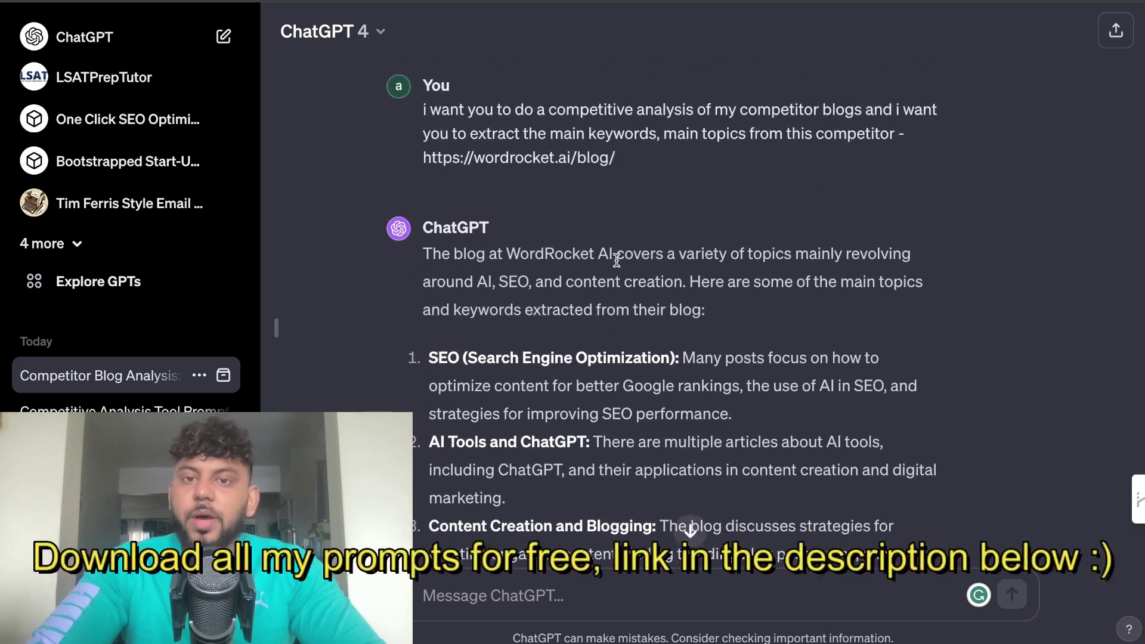
scroll(616, 261, "down", 6)
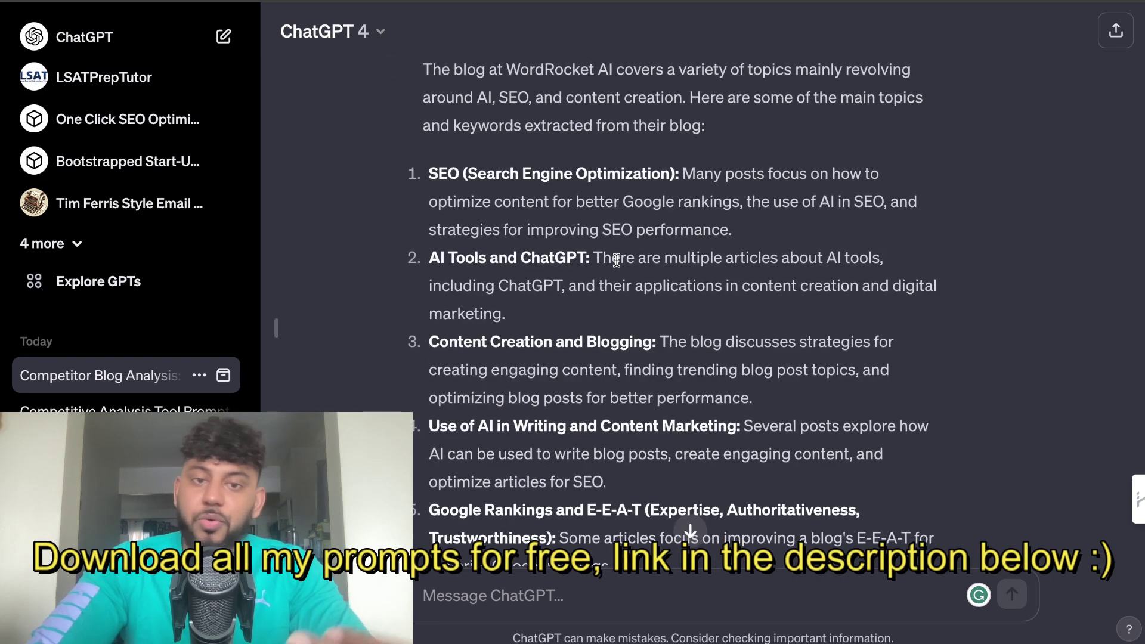
scroll(616, 261, "down", 2)
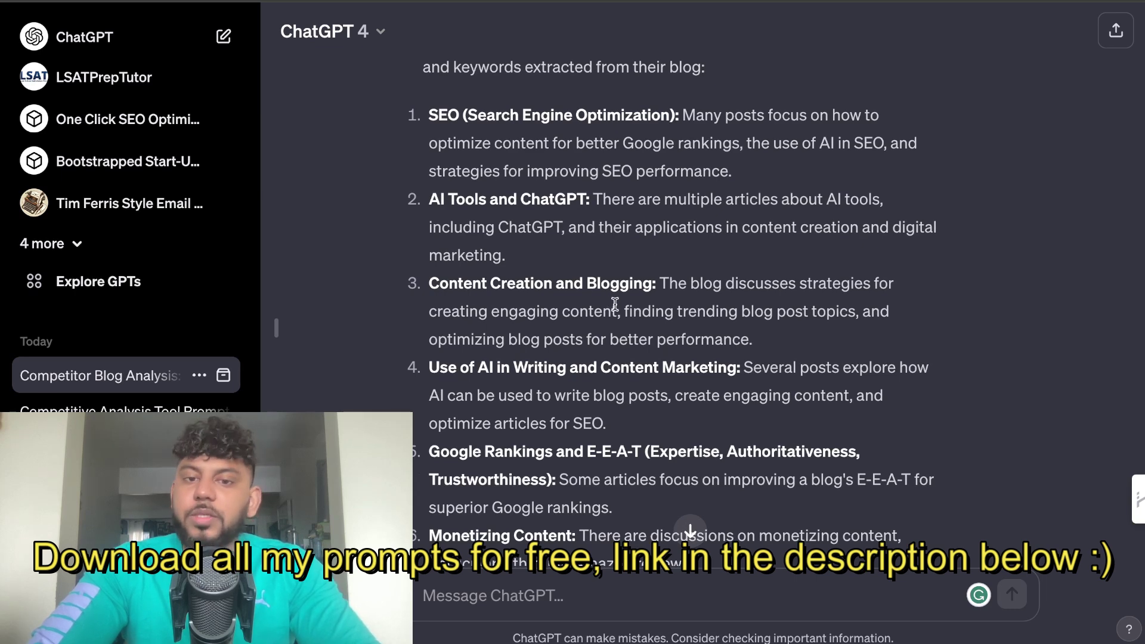
scroll(614, 305, "down", 1)
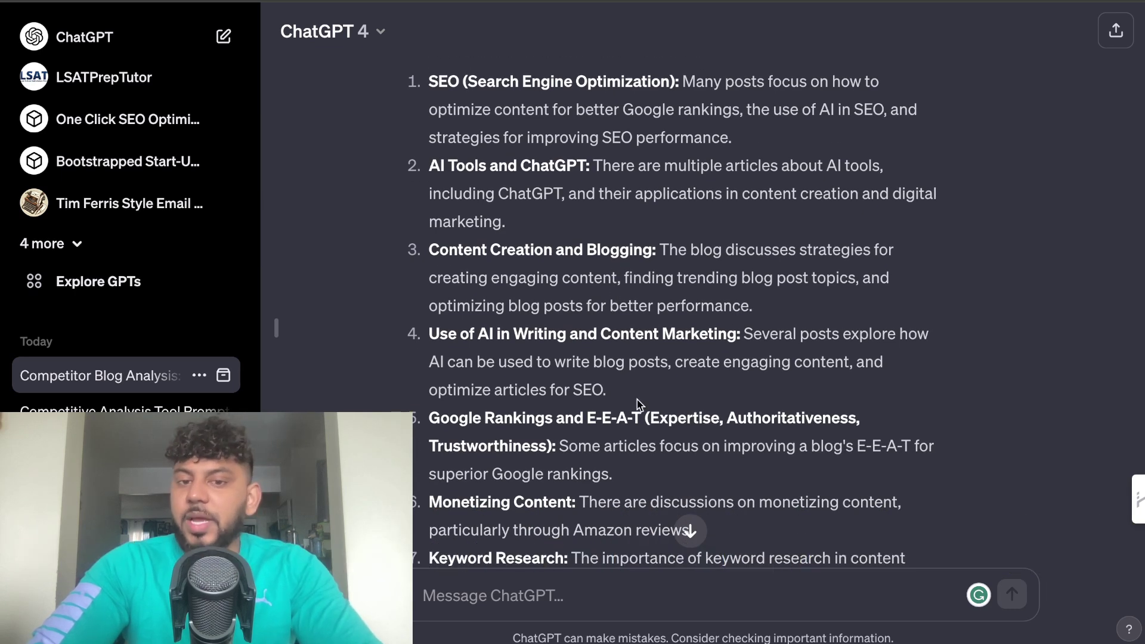
scroll(637, 400, "down", 1)
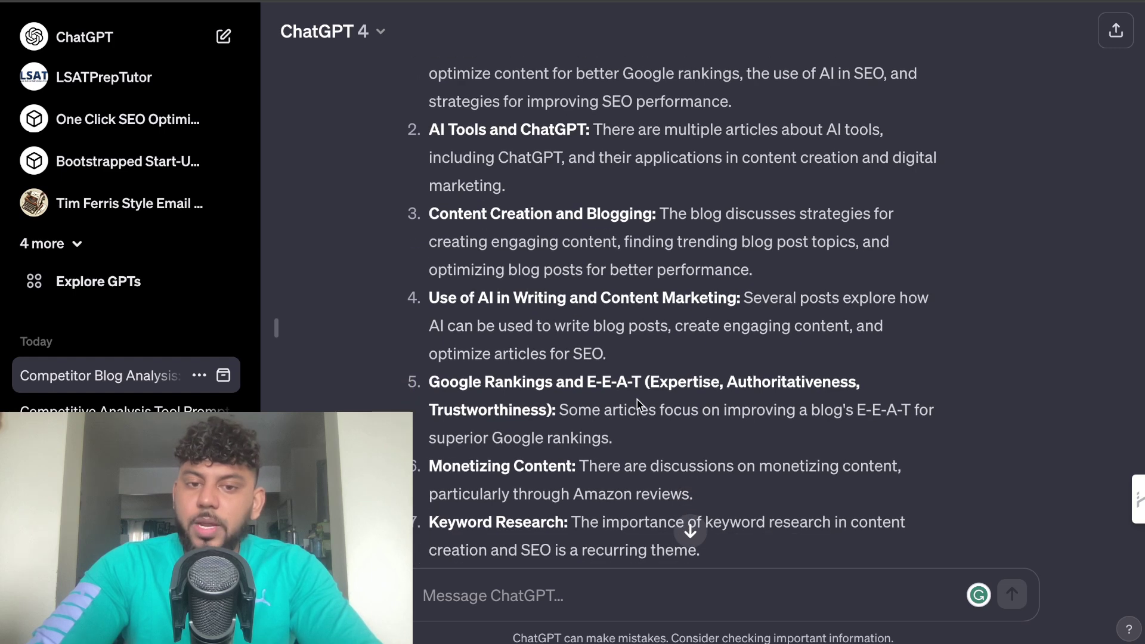
scroll(637, 400, "down", 3)
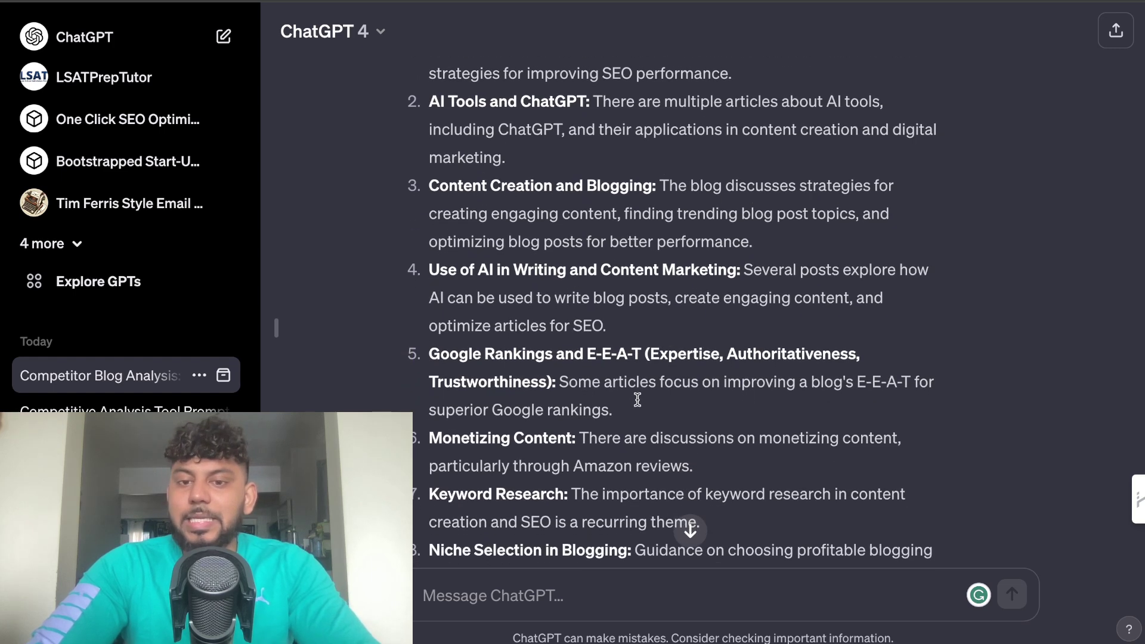
scroll(637, 400, "down", 4)
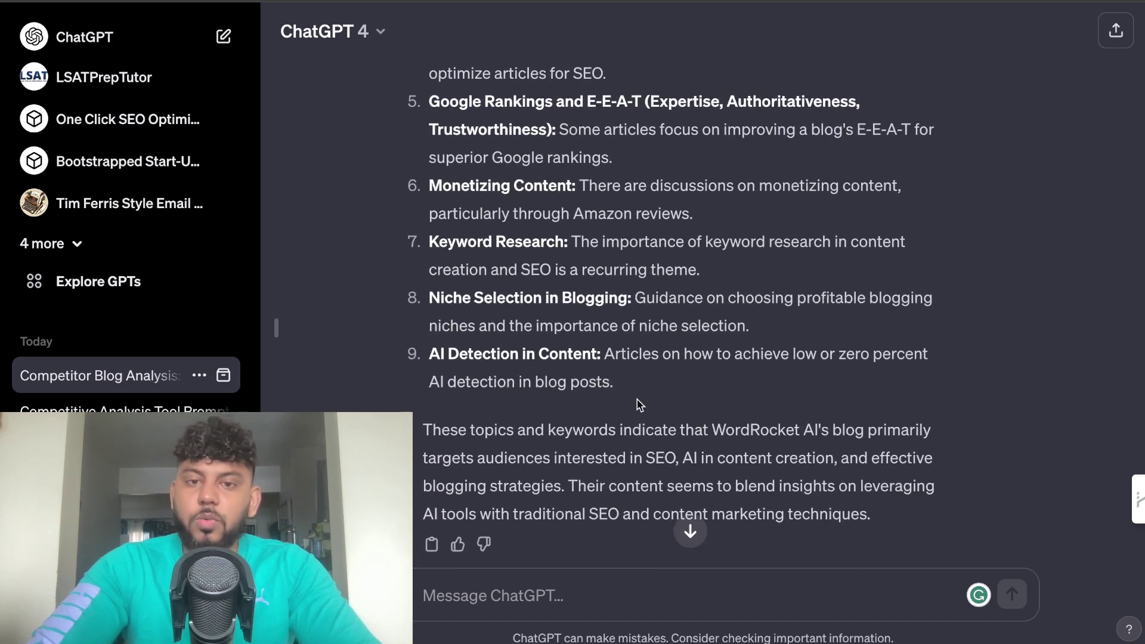
scroll(637, 399, "up", 4)
scroll(637, 400, "up", 7)
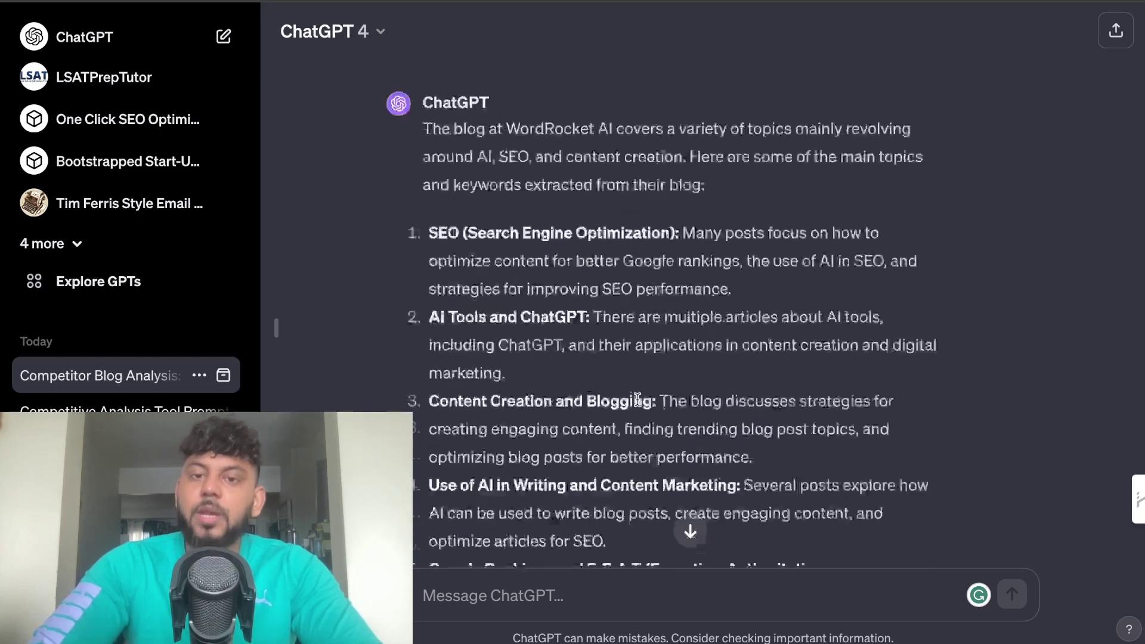
Scroll down to the 10-topic reply's table with competitiveness, target keyword and difficulty columns
scroll(637, 400, "down", 12)
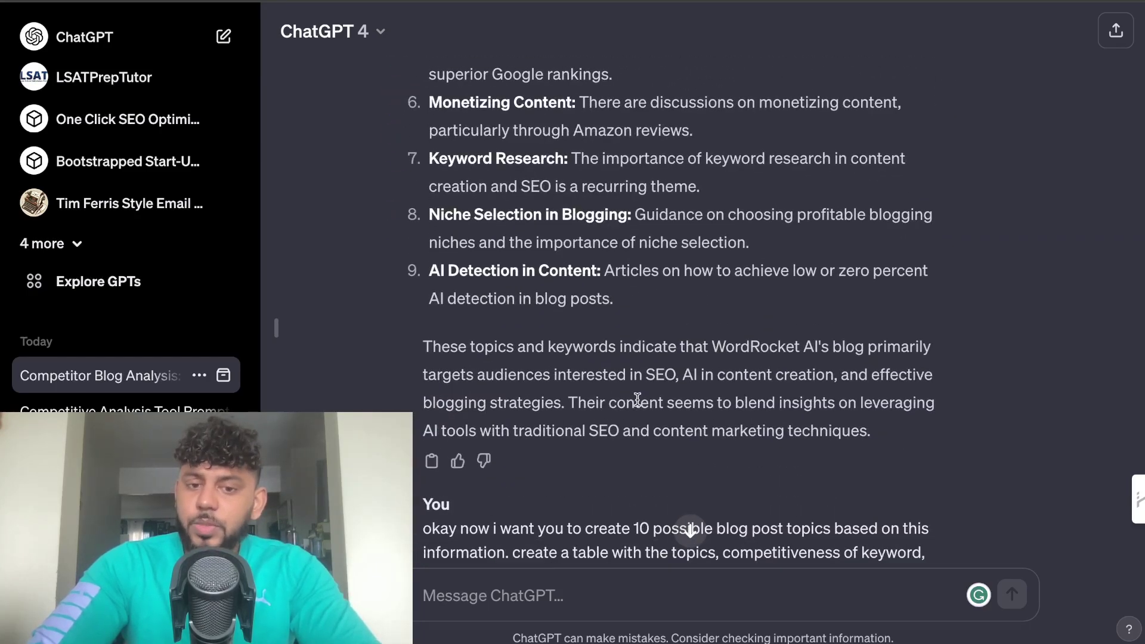
scroll(637, 400, "down", 3)
scroll(636, 400, "down", 2)
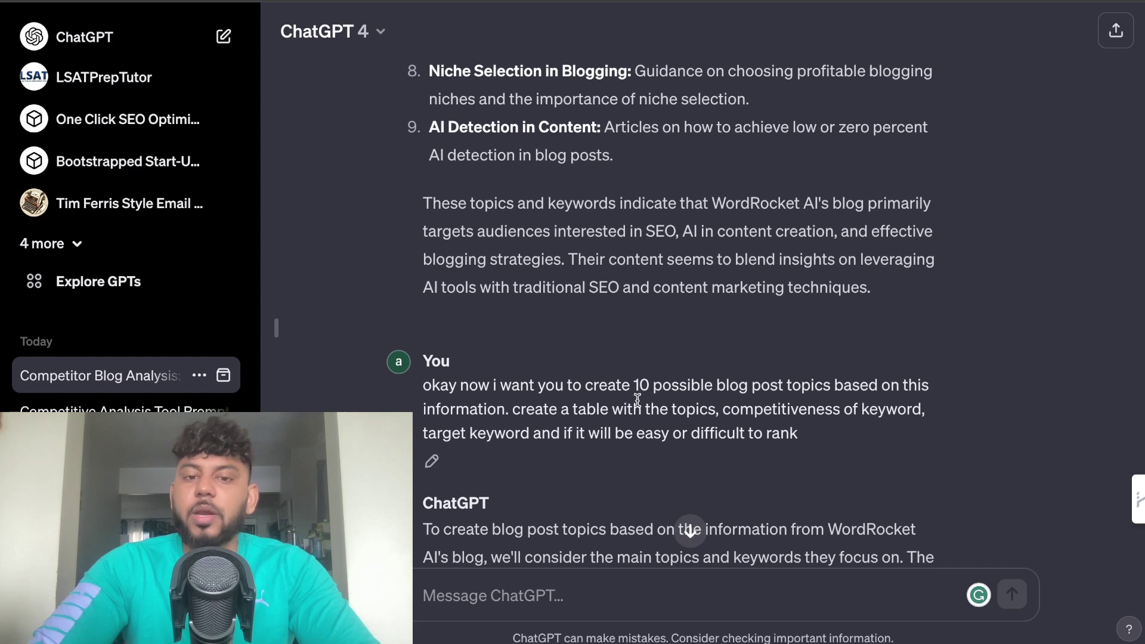
scroll(707, 458, "down", 1)
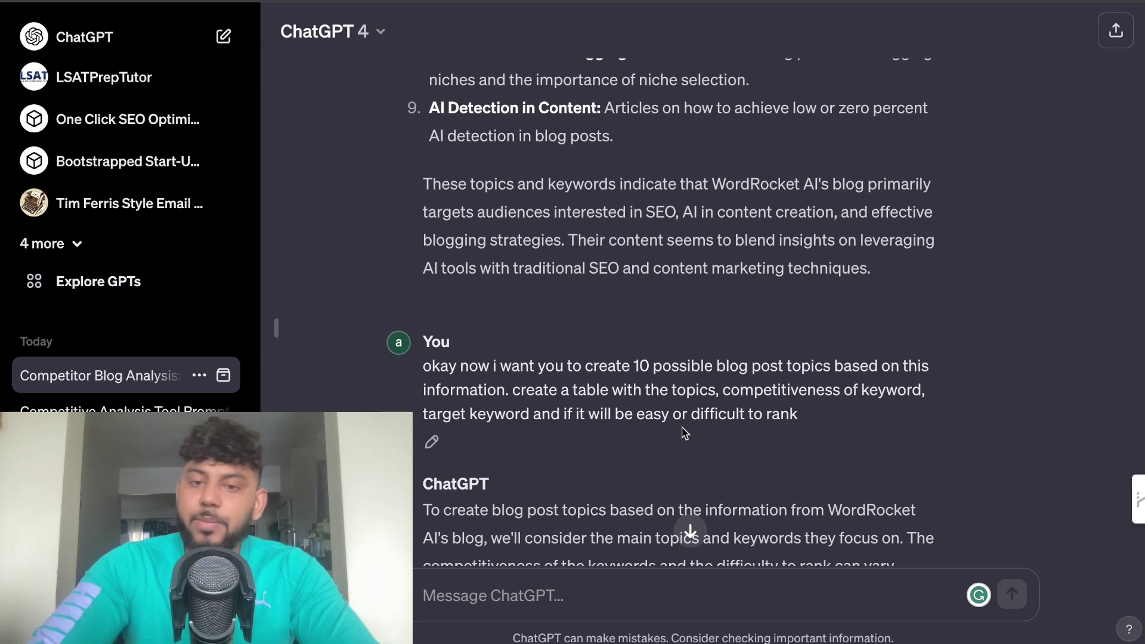
scroll(684, 434, "down", 1)
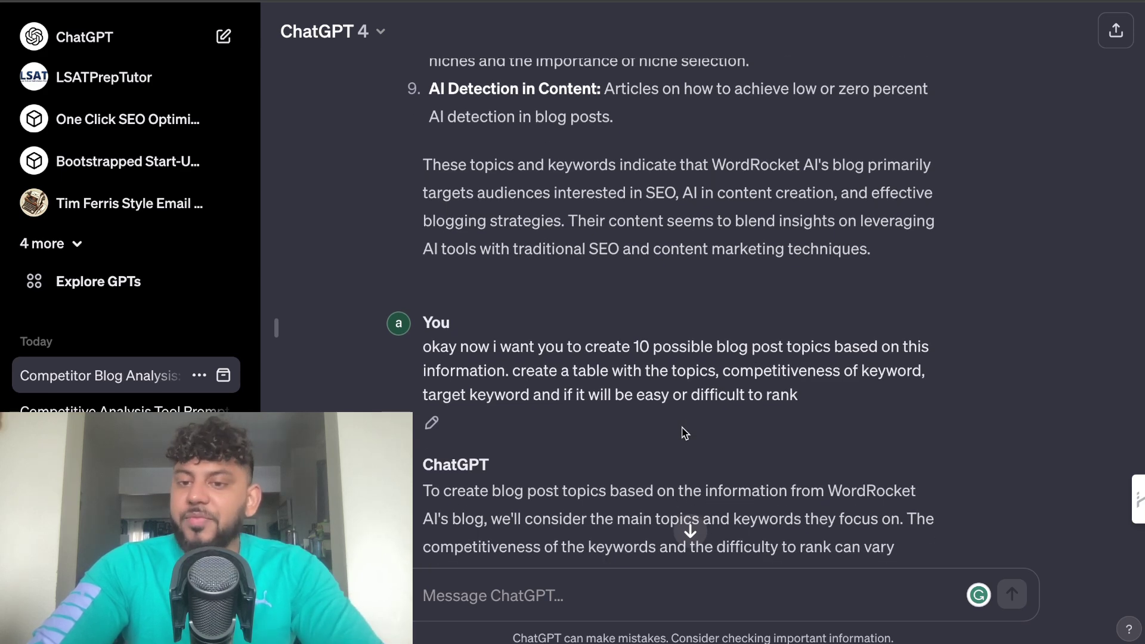
scroll(685, 434, "down", 1)
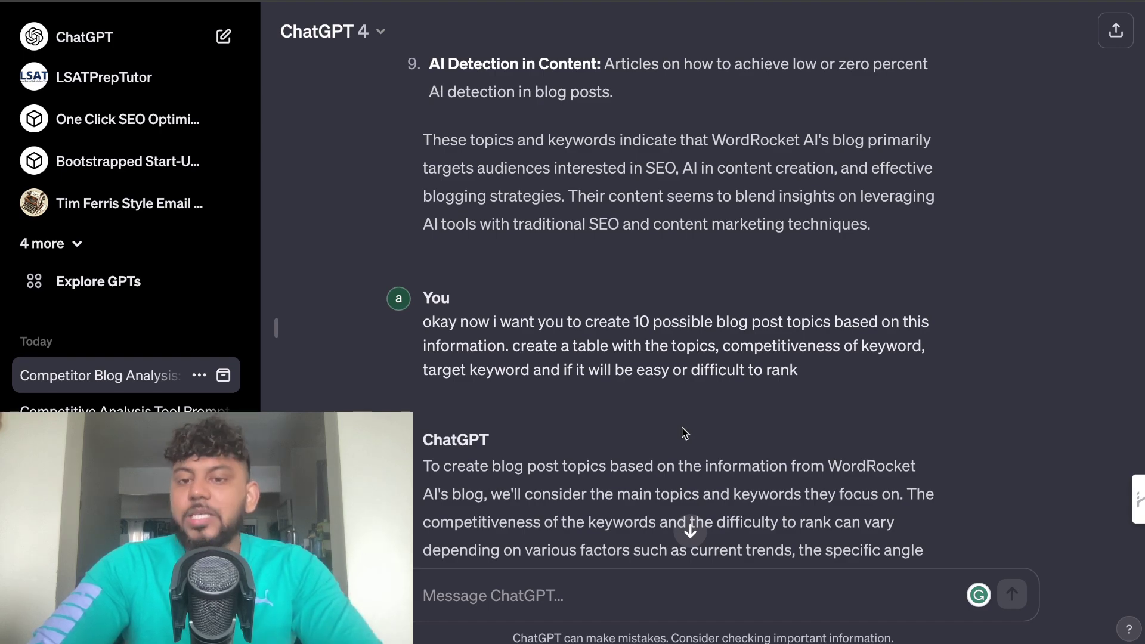
scroll(685, 434, "up", 10)
scroll(684, 388, "down", 12)
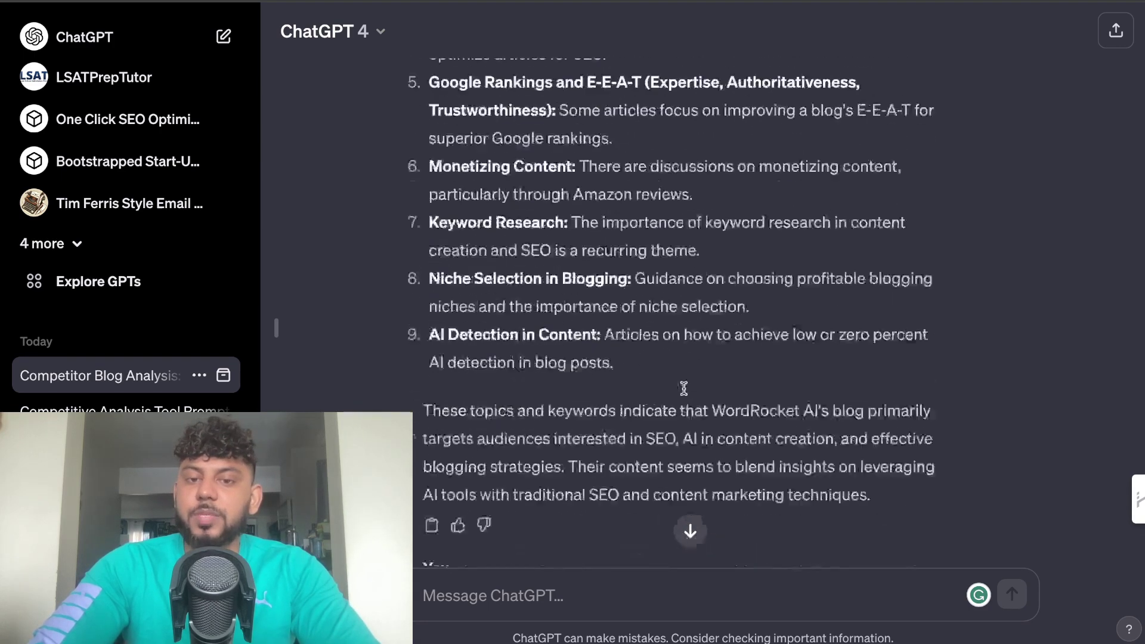
scroll(621, 245, "down", 3)
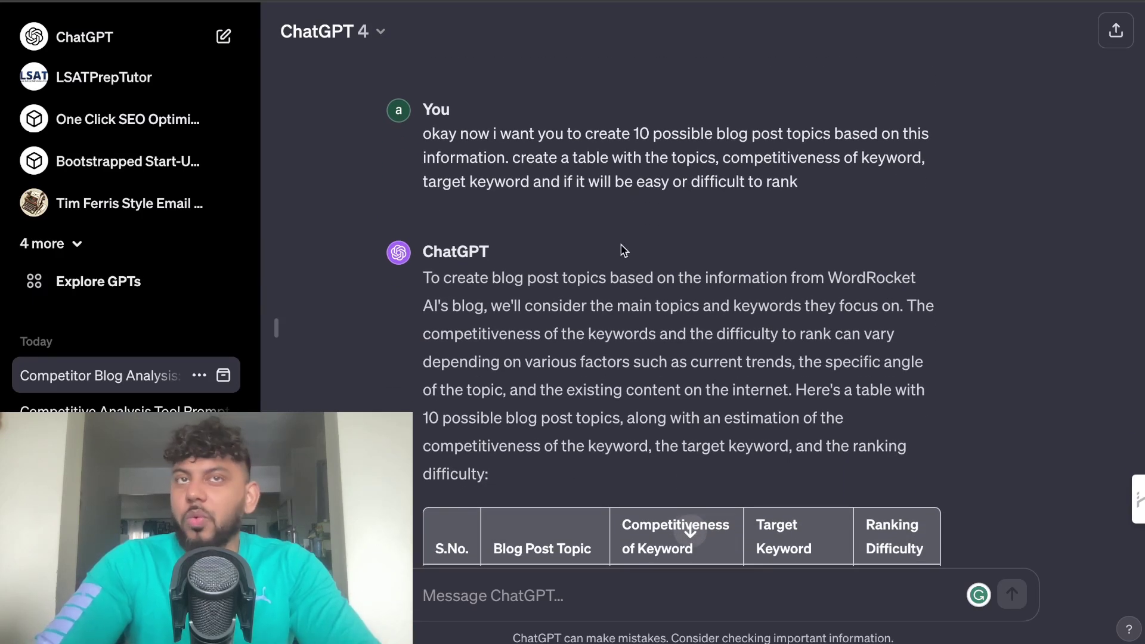
Scroll through the topic table rows, starting with 'How AI is Revolutionizing SEO Strategies in 2024'
scroll(622, 248, "down", 4)
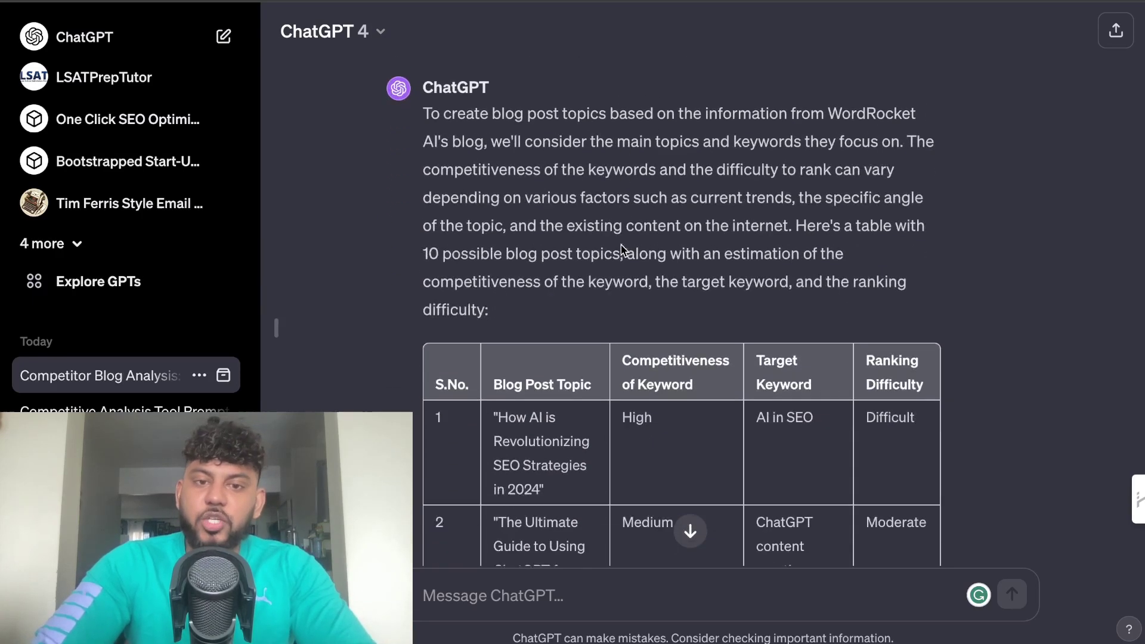
scroll(622, 248, "down", 3)
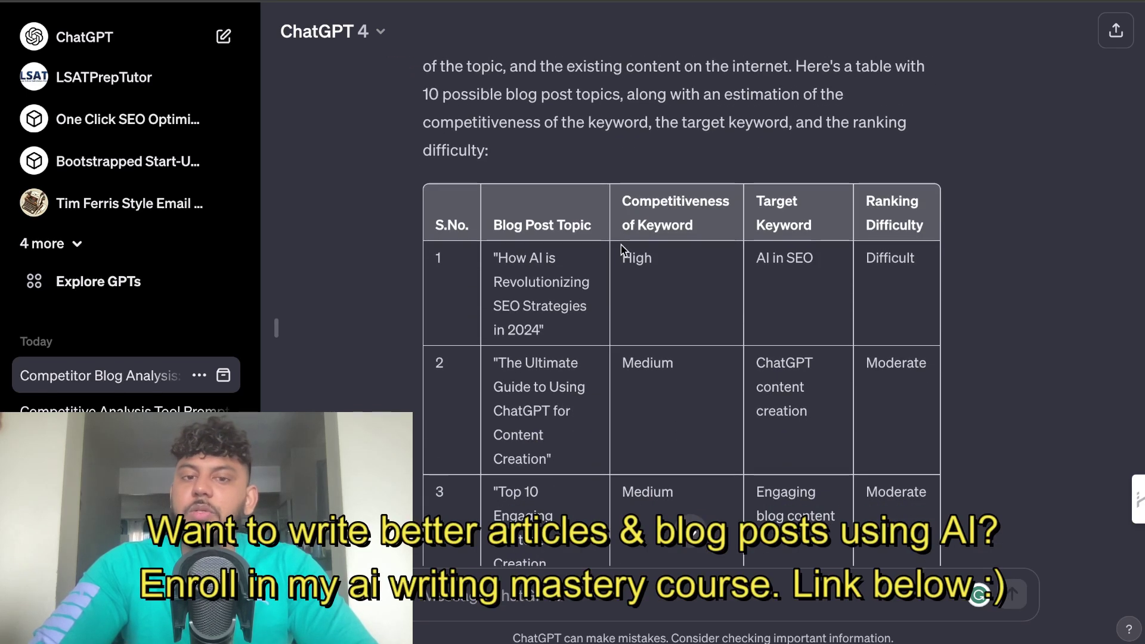
scroll(561, 220, "down", 1)
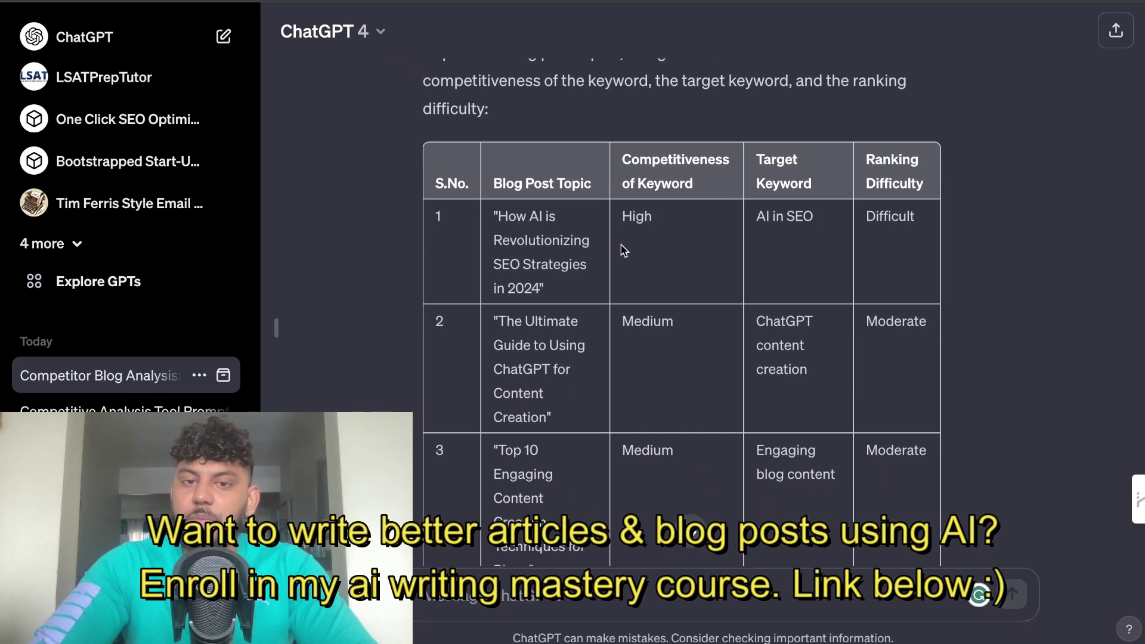
scroll(566, 220, "down", 15)
scroll(565, 228, "up", 15)
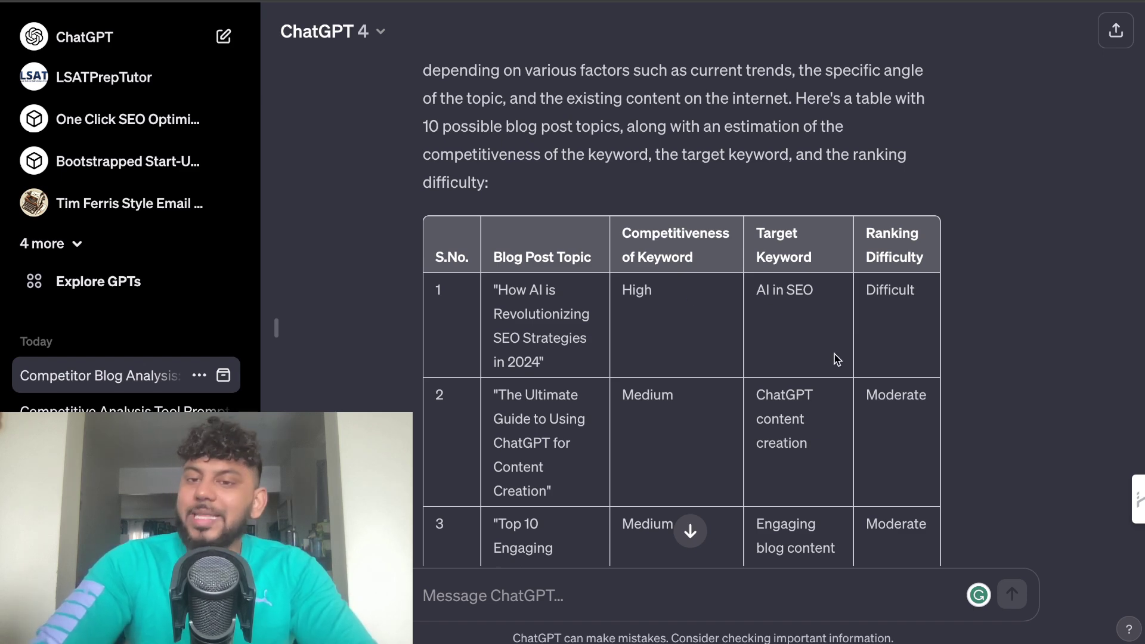
scroll(829, 343, "down", 1)
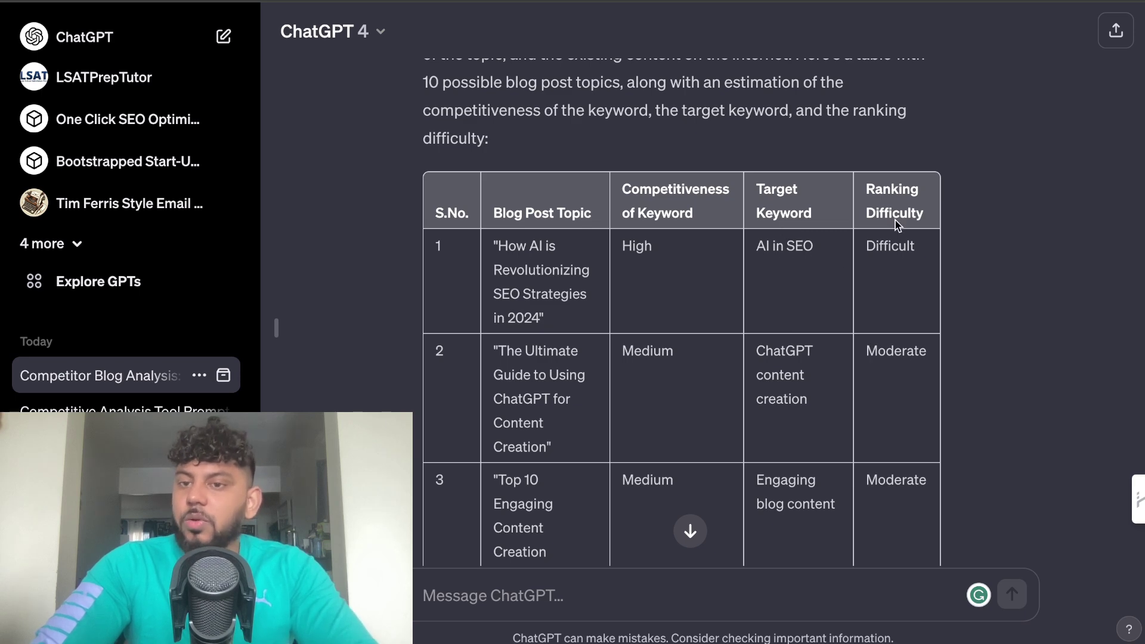
scroll(898, 265, "down", 3)
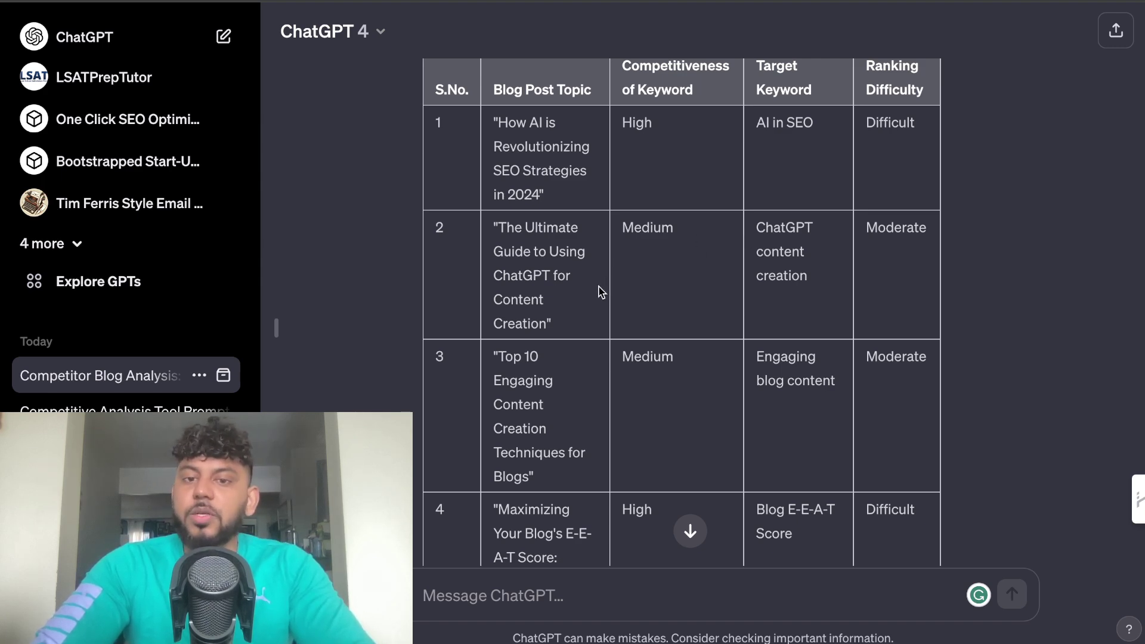
scroll(673, 258, "up", 1)
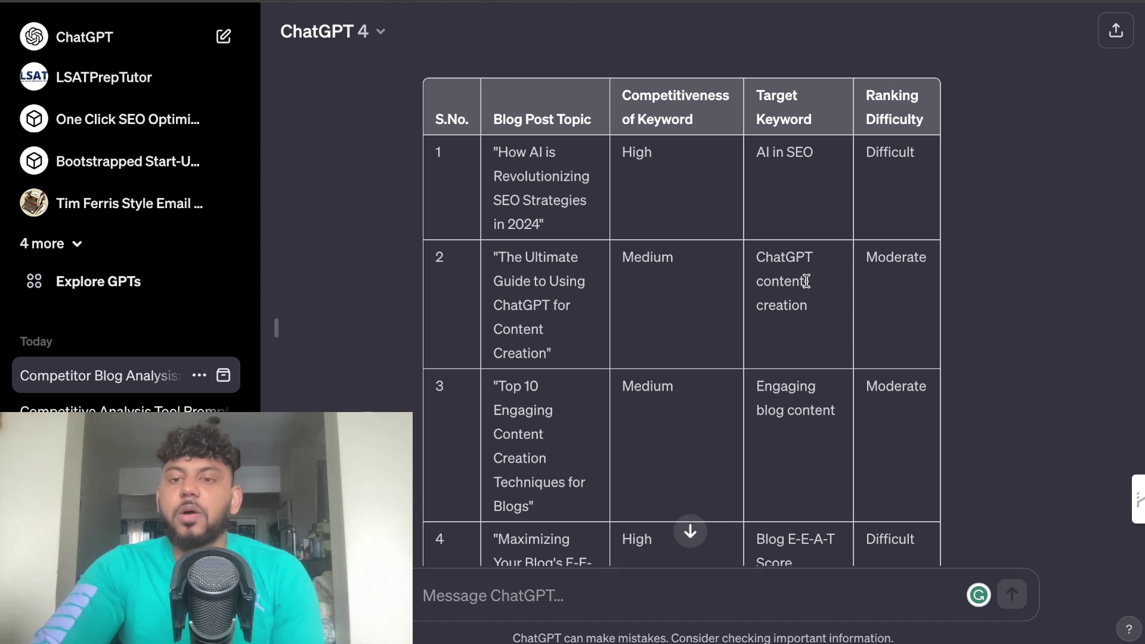
scroll(894, 283, "down", 3)
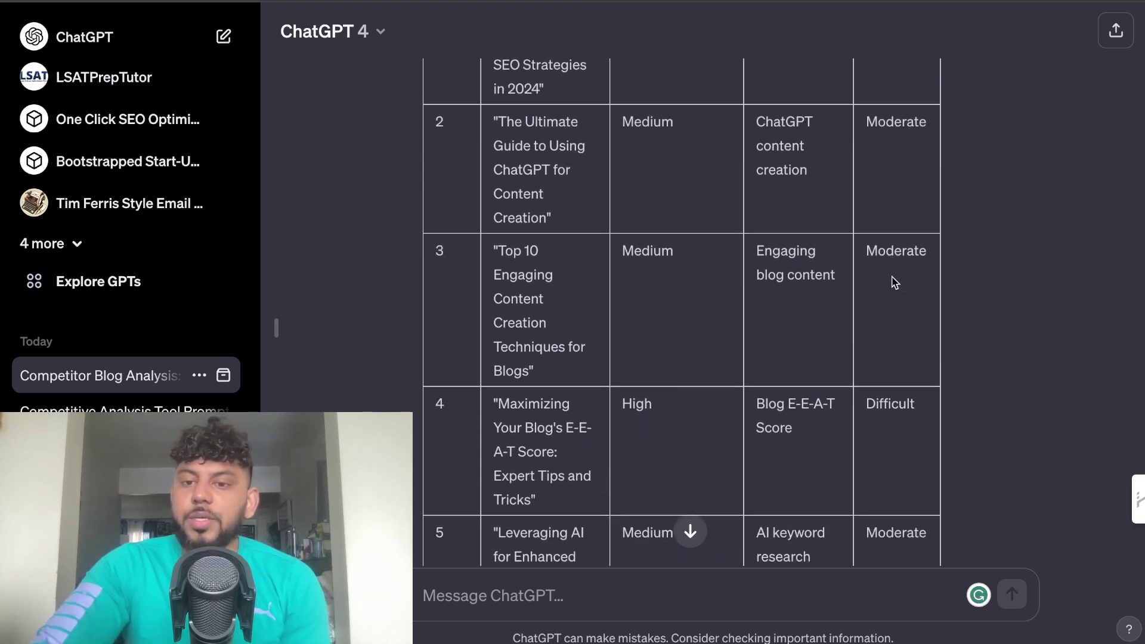
scroll(894, 283, "up", 3)
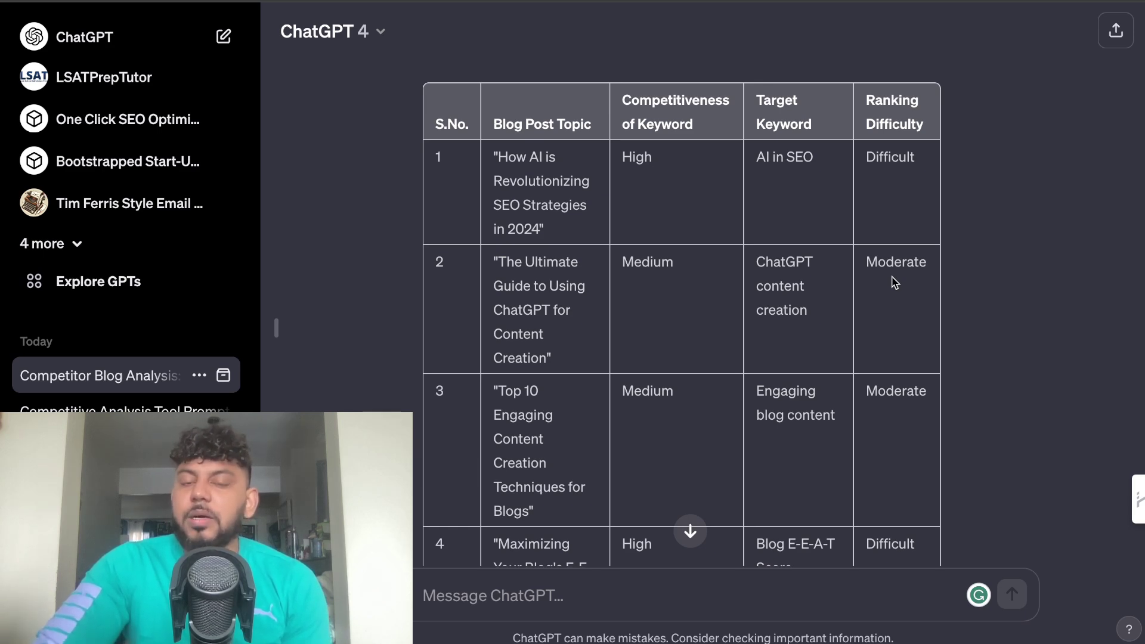
scroll(895, 282, "down", 1)
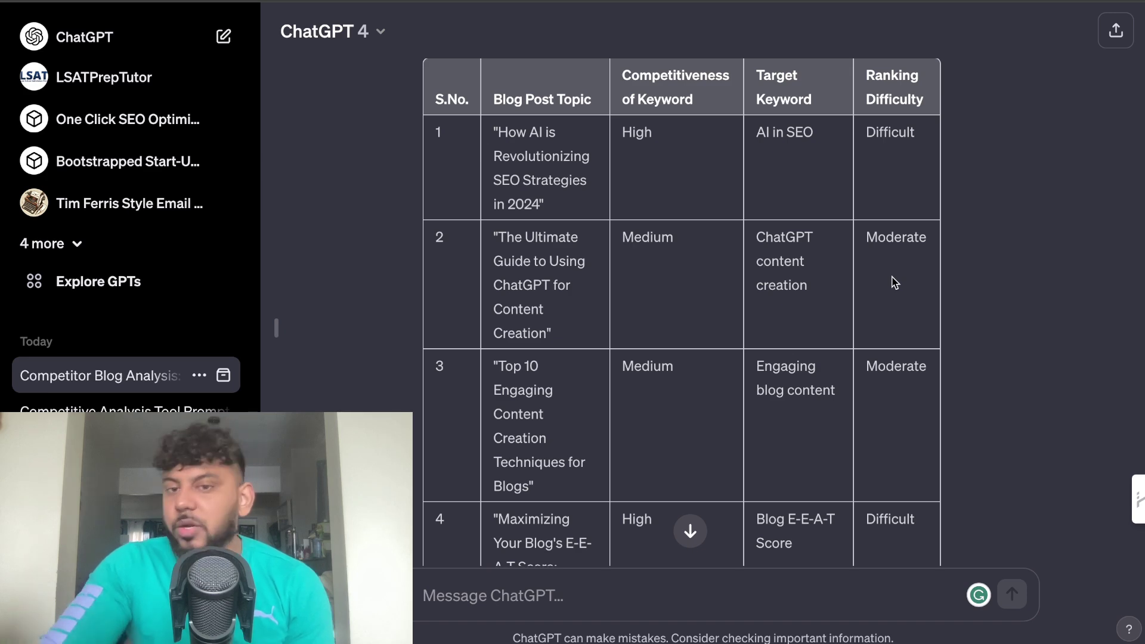
scroll(894, 283, "down", 6)
scroll(794, 291, "down", 3)
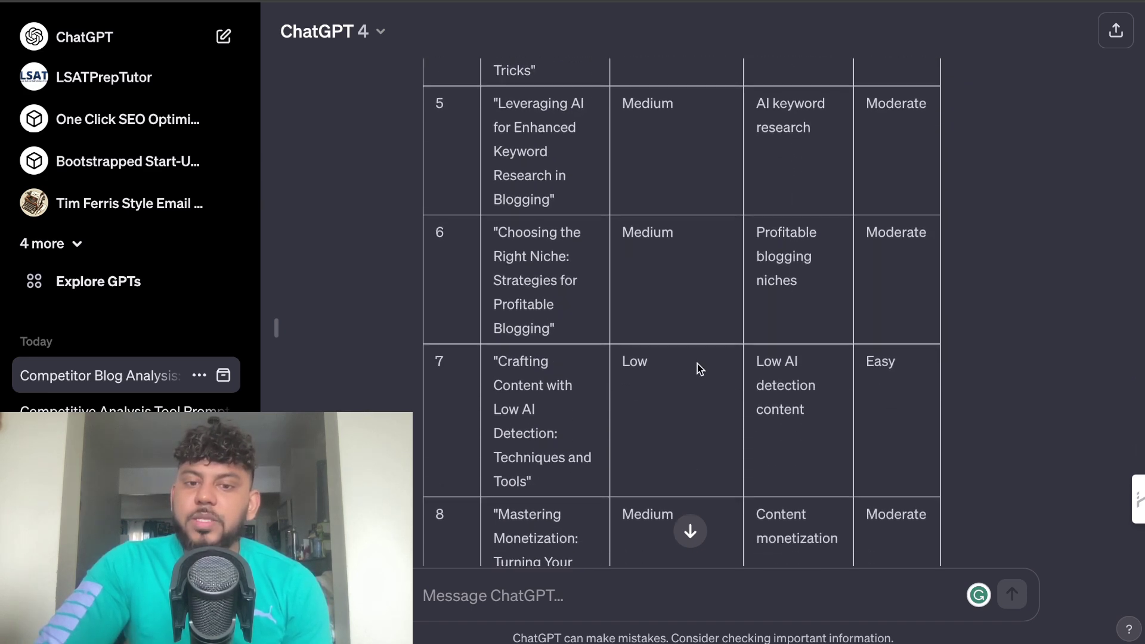
scroll(686, 411, "up", 1)
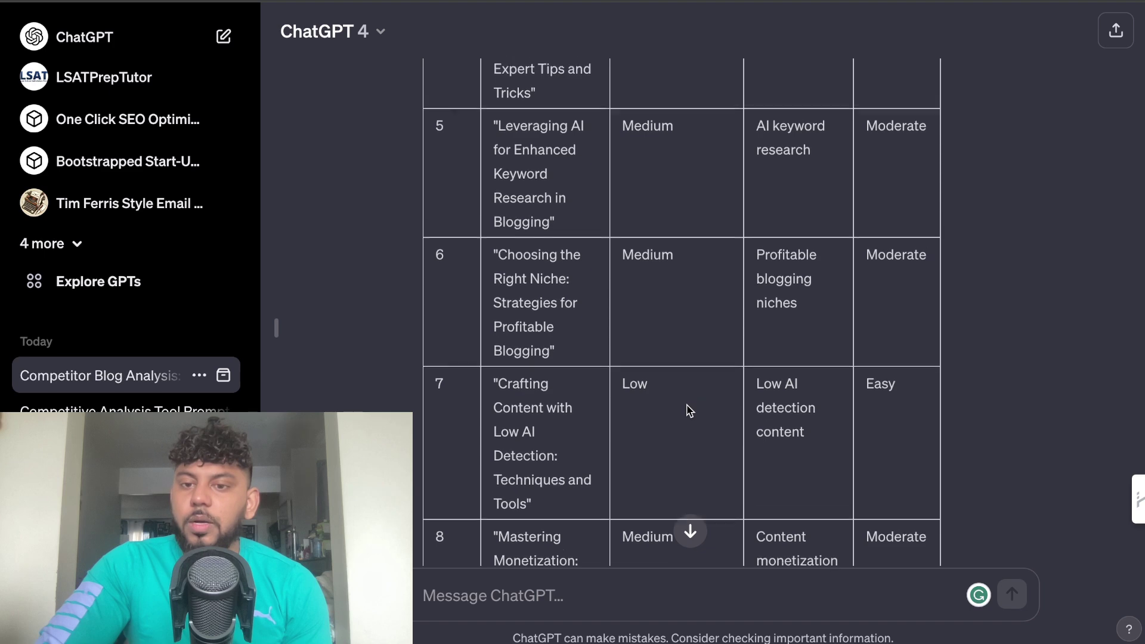
scroll(602, 432, "down", 1)
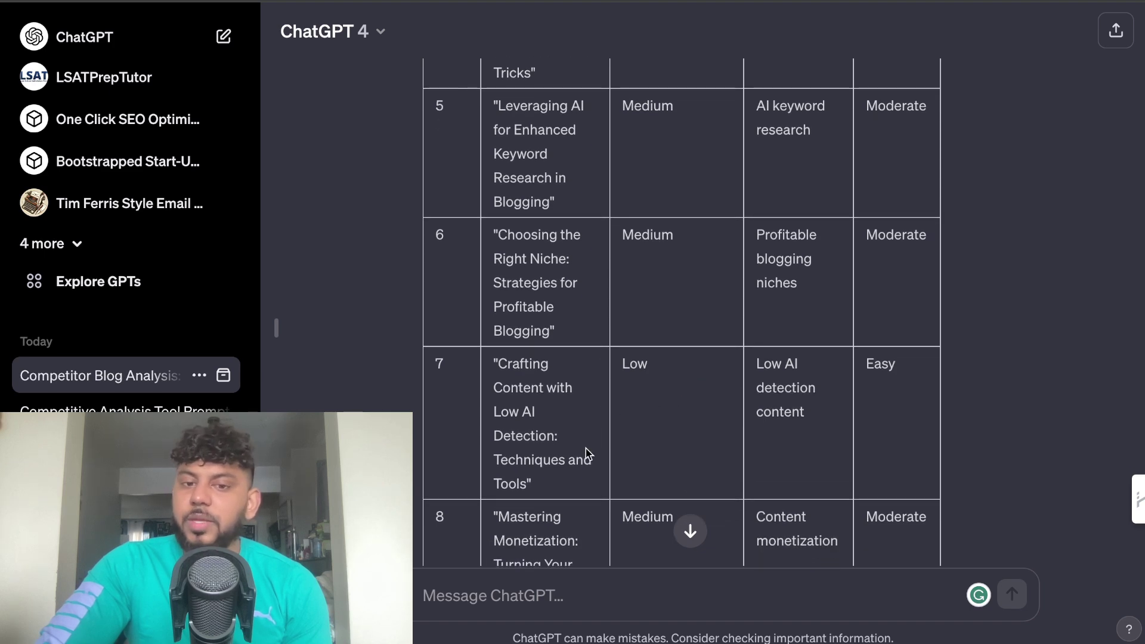
scroll(584, 477, "down", 1)
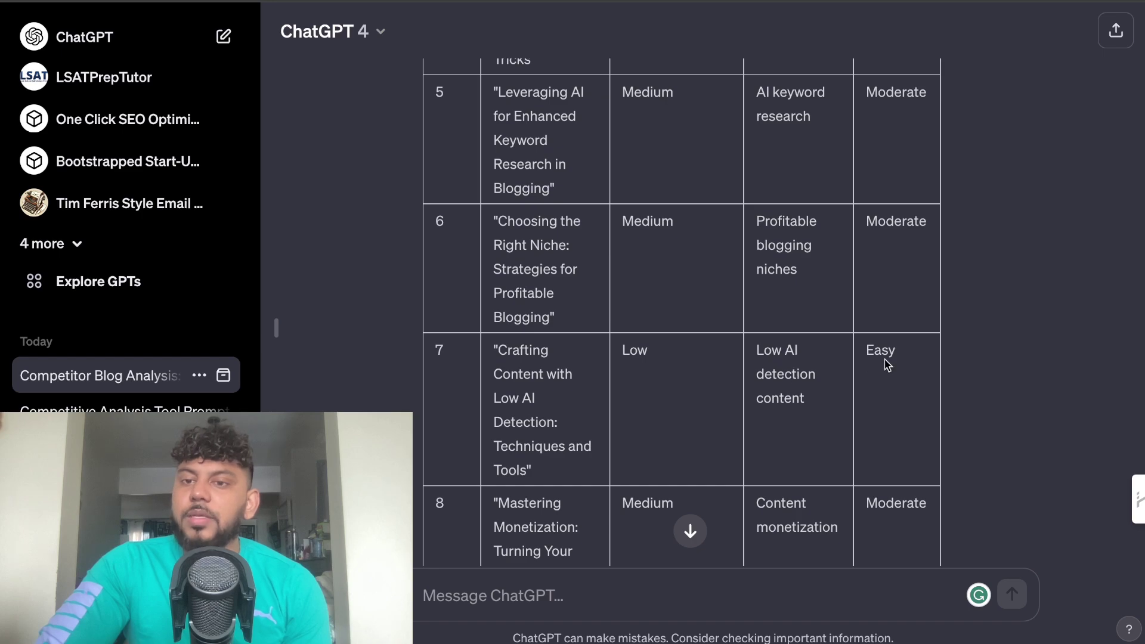
scroll(887, 364, "up", 1)
scroll(887, 364, "down", 10)
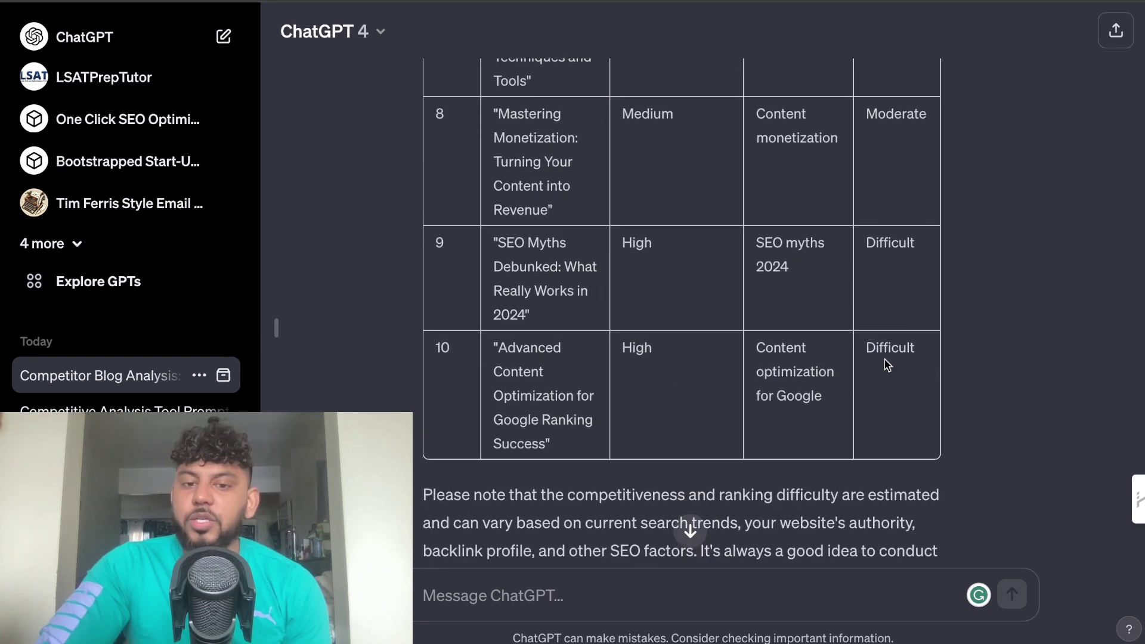
scroll(885, 360, "up", 15)
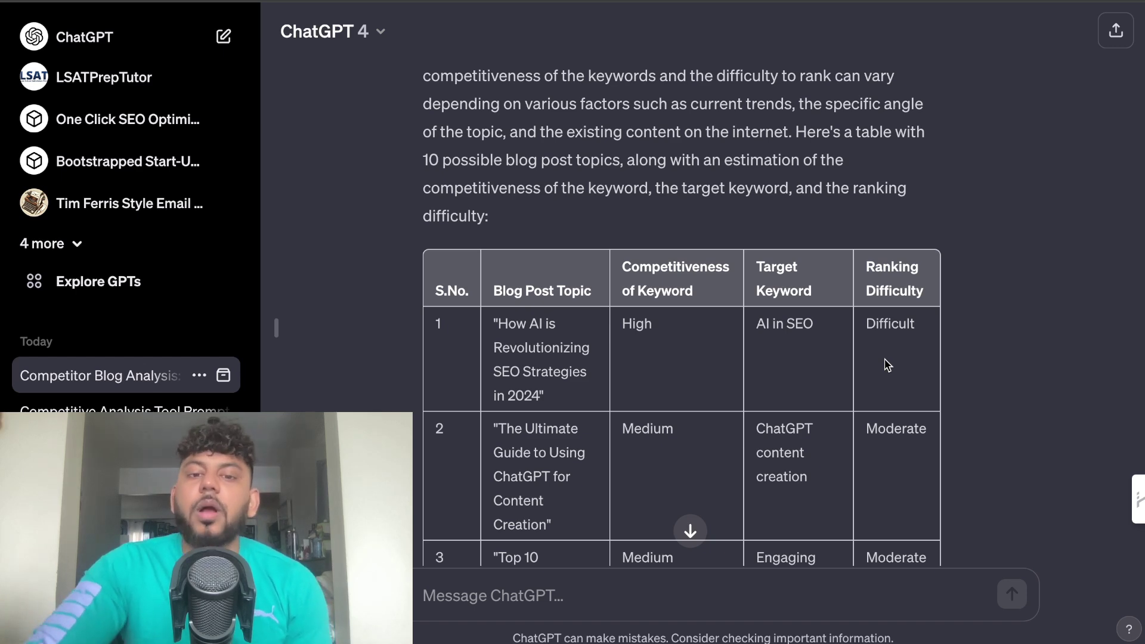
scroll(887, 363, "down", 15)
scroll(671, 236, "up", 18)
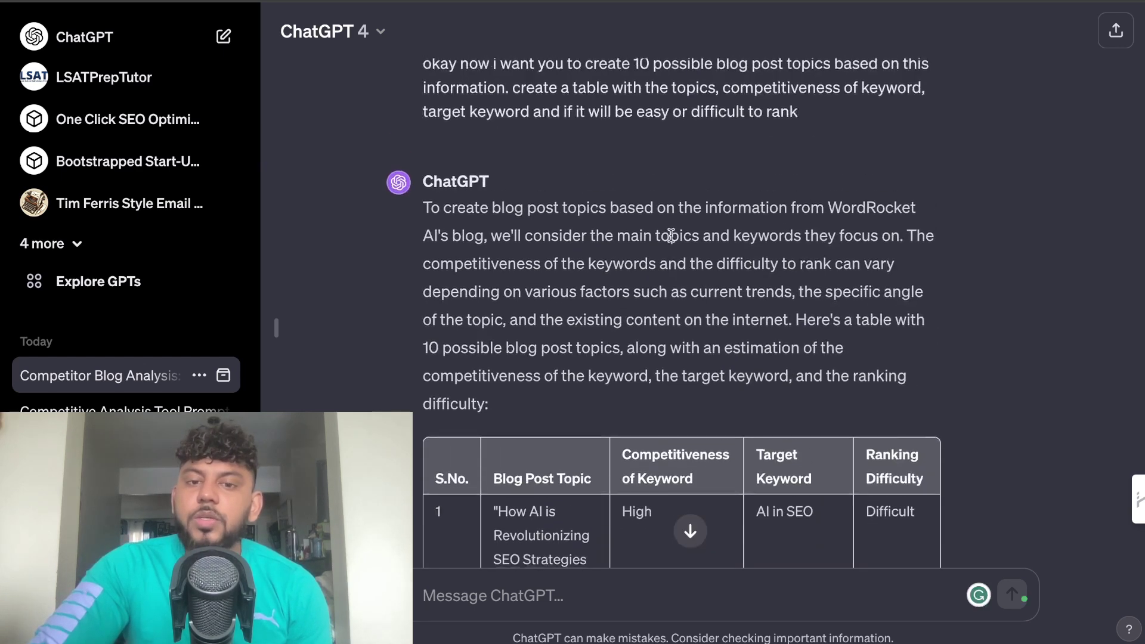
scroll(671, 236, "down", 15)
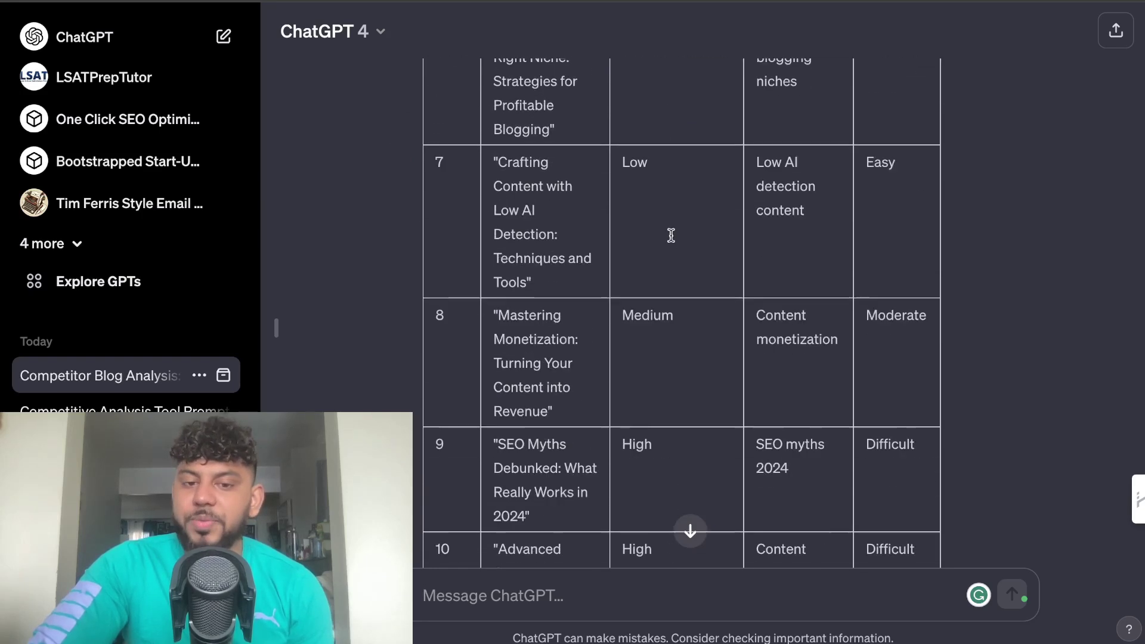
scroll(672, 239, "down", 6)
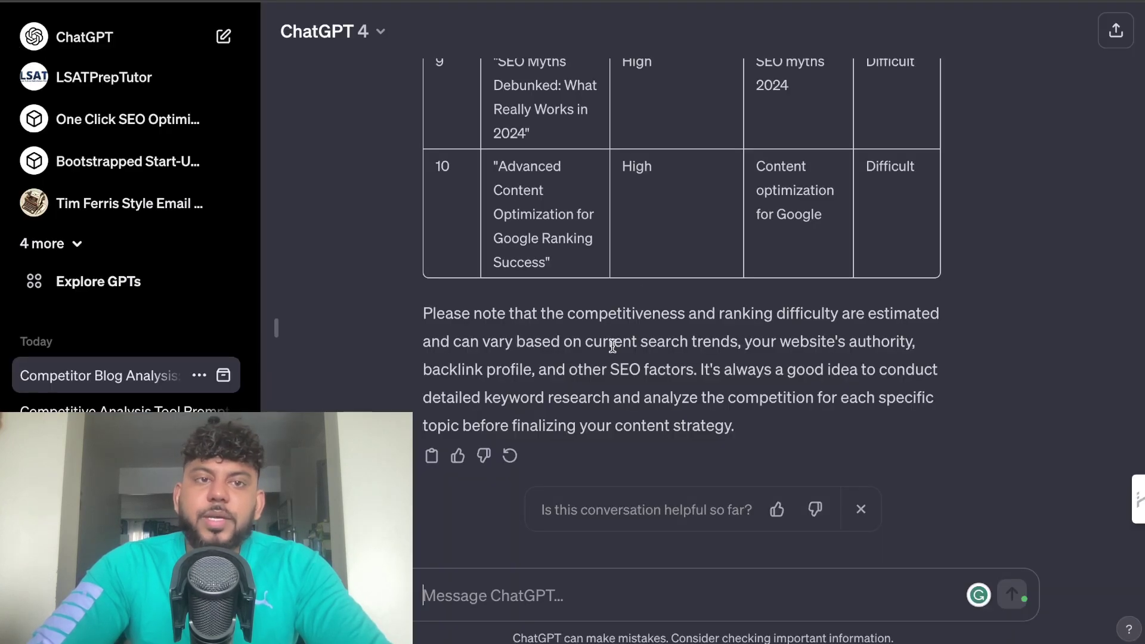
Paste the searchengineland.com/library/seo URL into the chat and send it
type("https://searchengineland.com/library/seo")
key("ctrl+z")
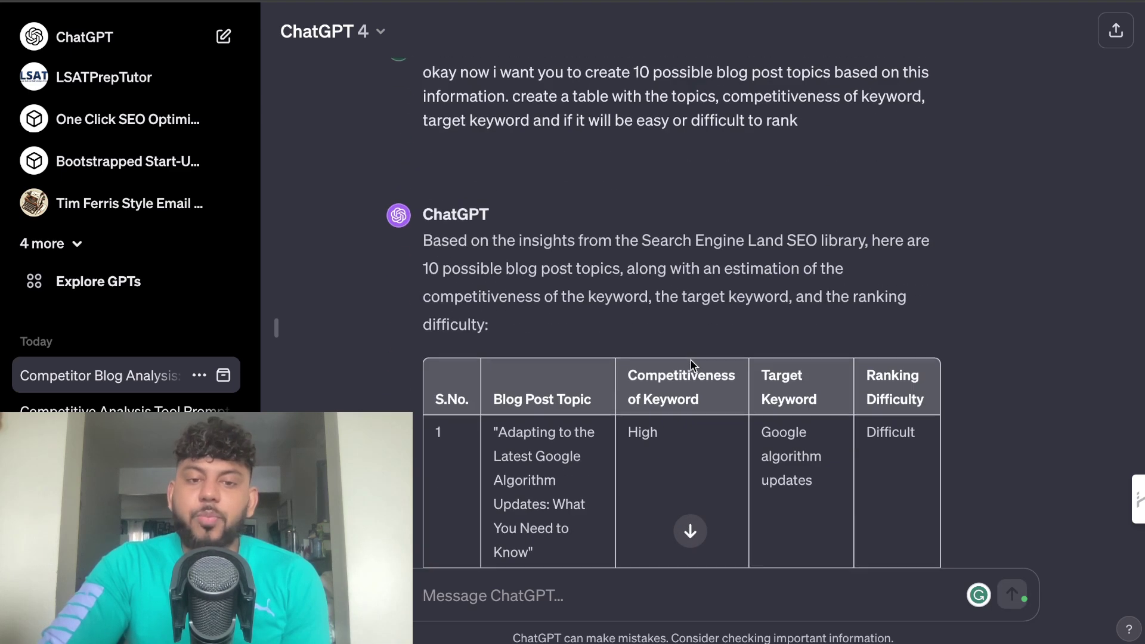
scroll(691, 364, "down", 3)
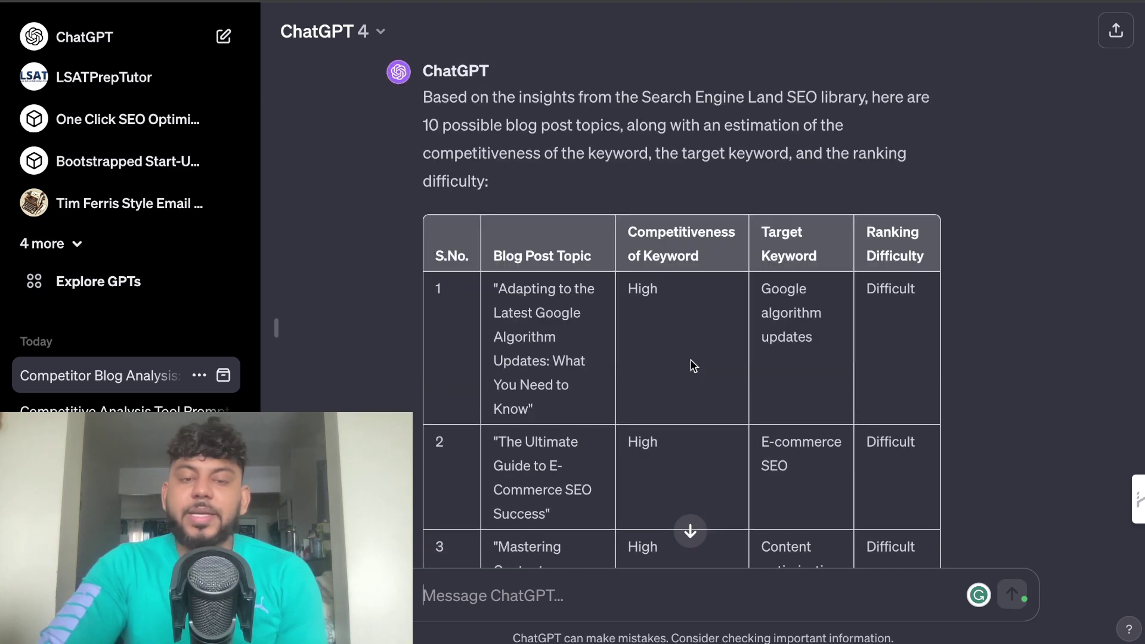
scroll(691, 364, "down", 1)
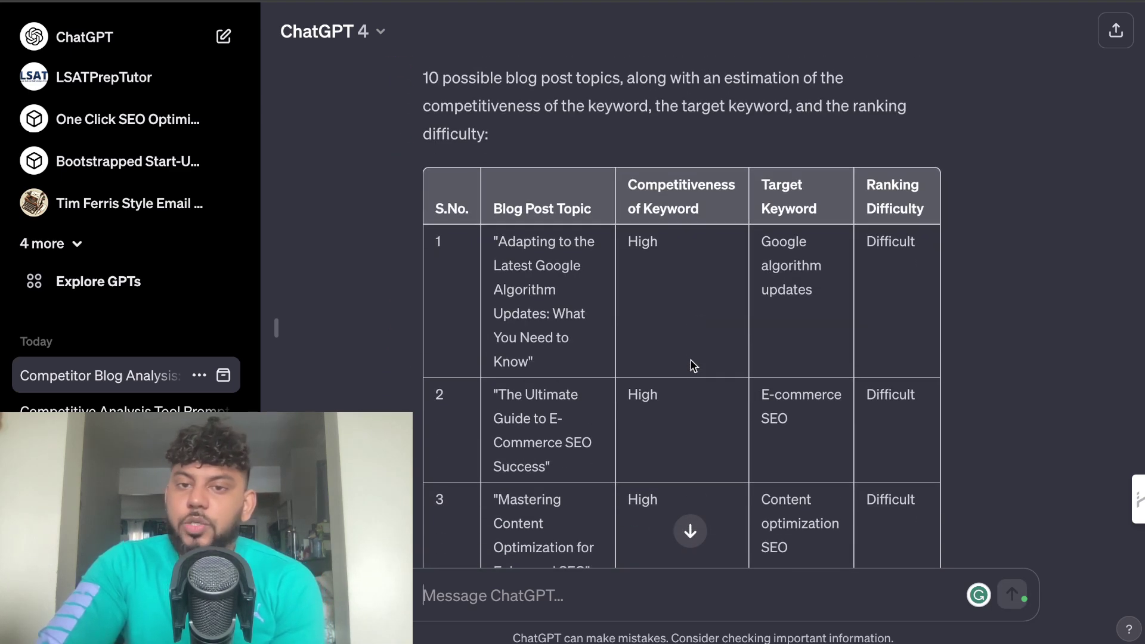
scroll(576, 322, "down", 1)
scroll(576, 322, "down", 1)
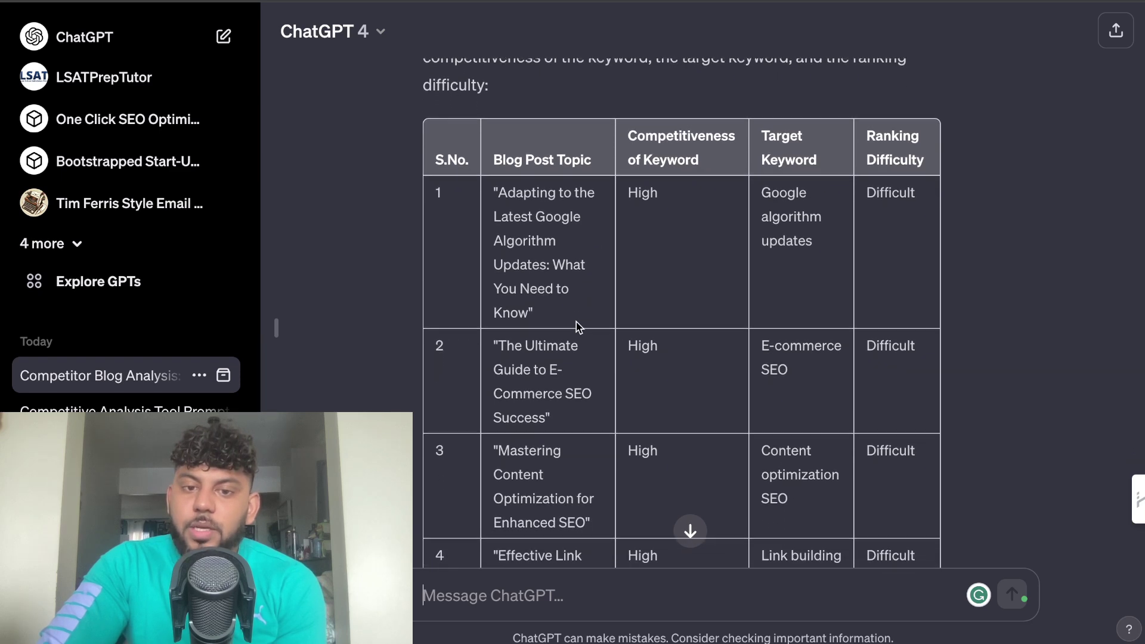
scroll(574, 408, "down", 1)
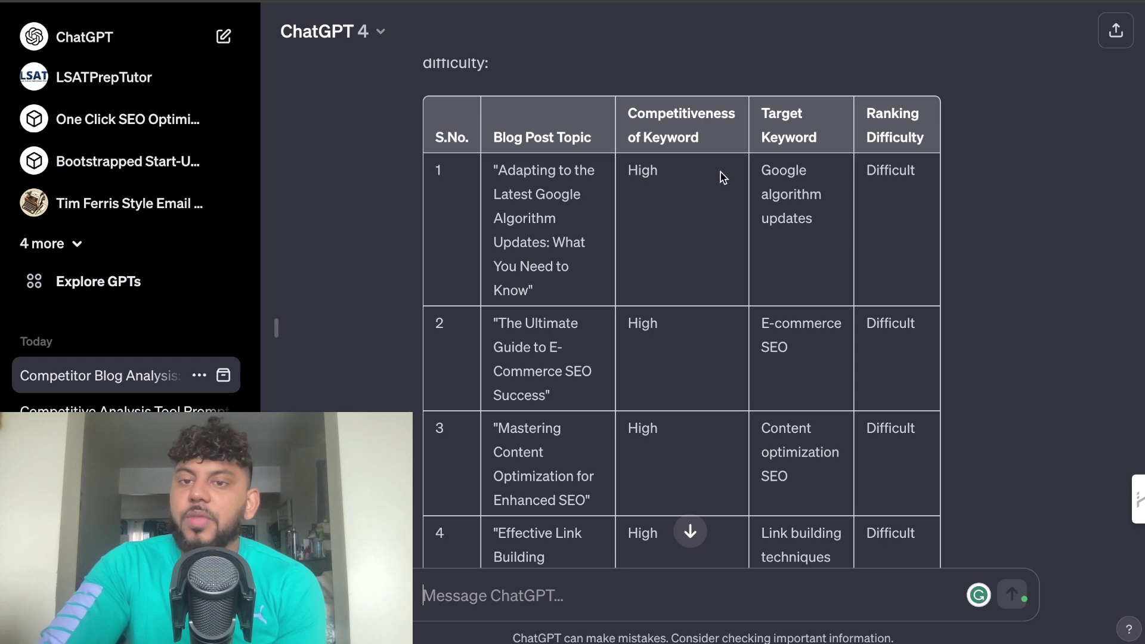
scroll(788, 225, "down", 3)
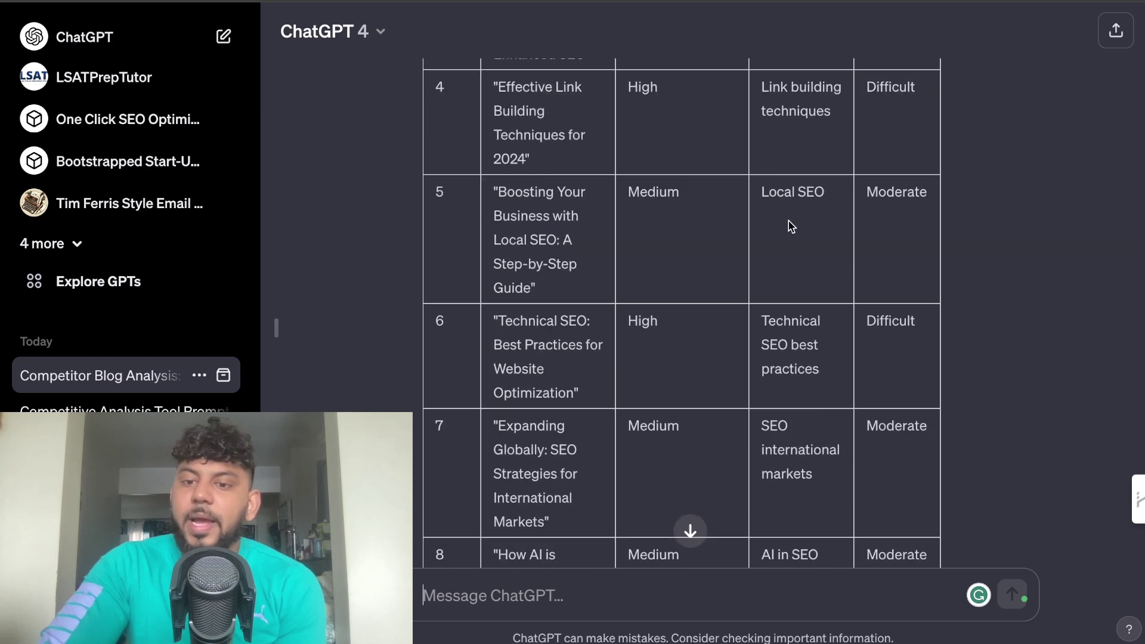
scroll(791, 227, "down", 8)
scroll(602, 195, "up", 18)
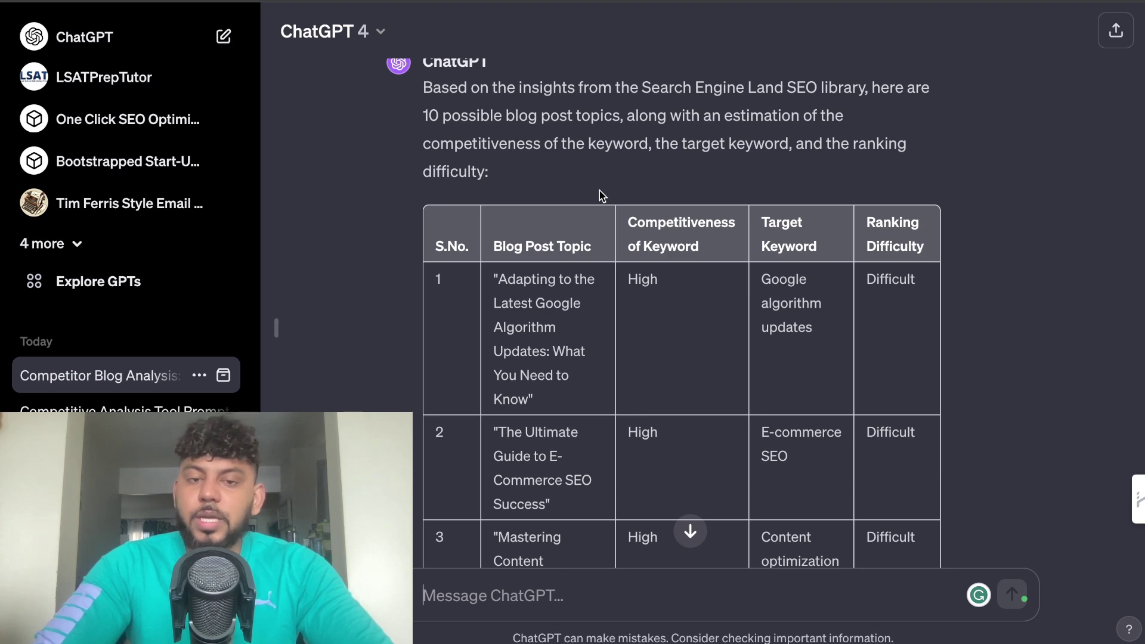
scroll(602, 195, "down", 2)
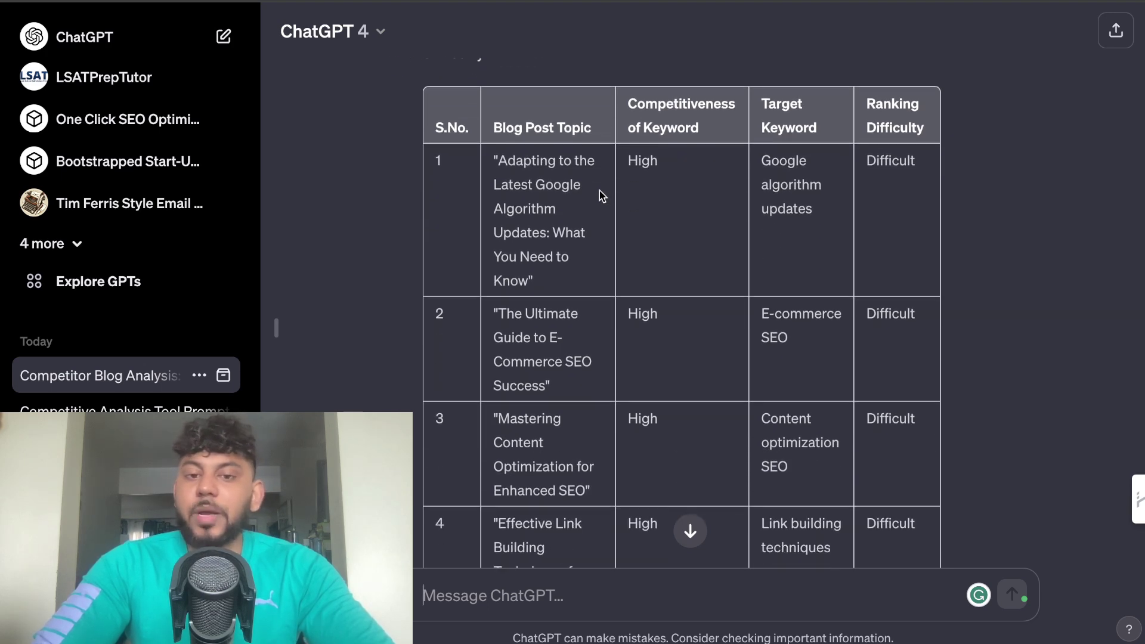
scroll(601, 195, "down", 1)
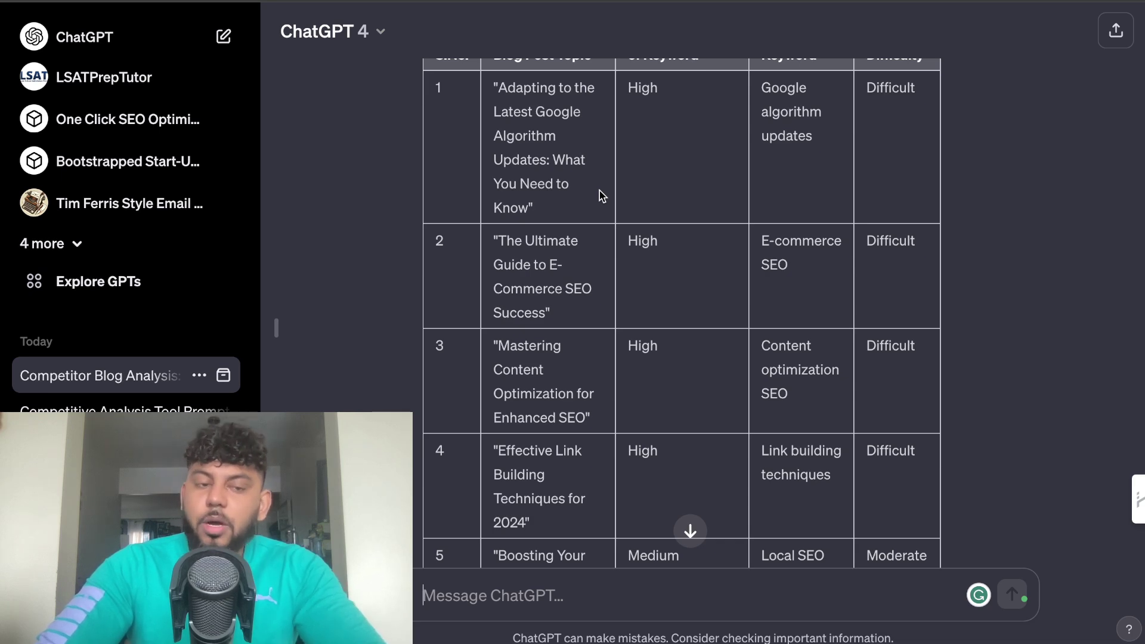
scroll(601, 195, "down", 3)
scroll(601, 195, "up", 5)
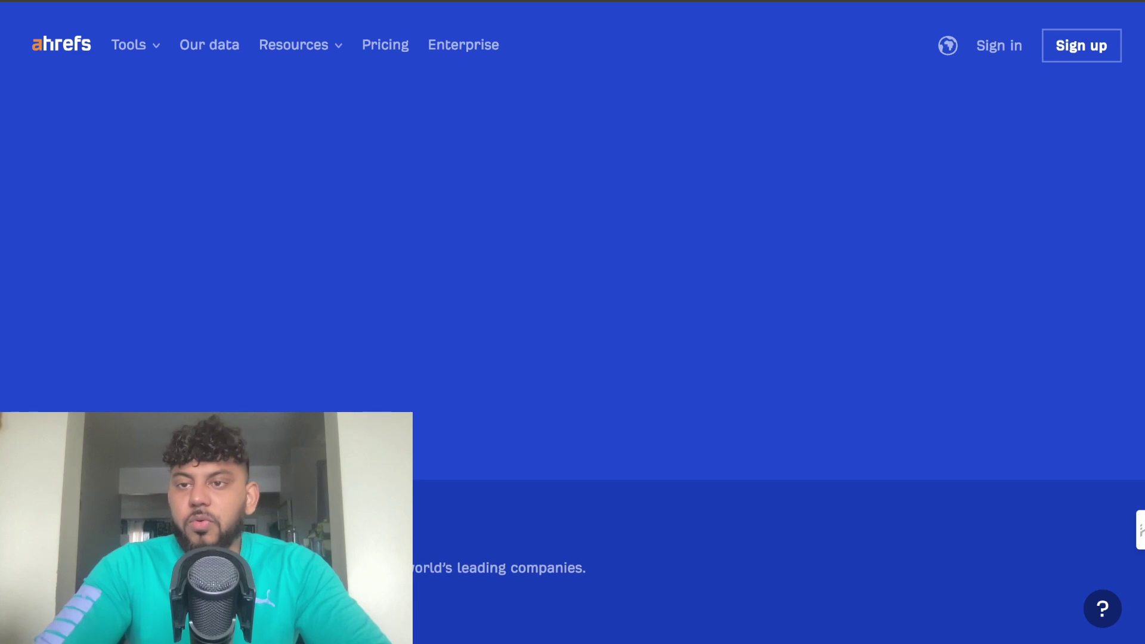
Sign in to Ahrefs, then go from the WordRocket blog back to its homepage
left_click(998, 44)
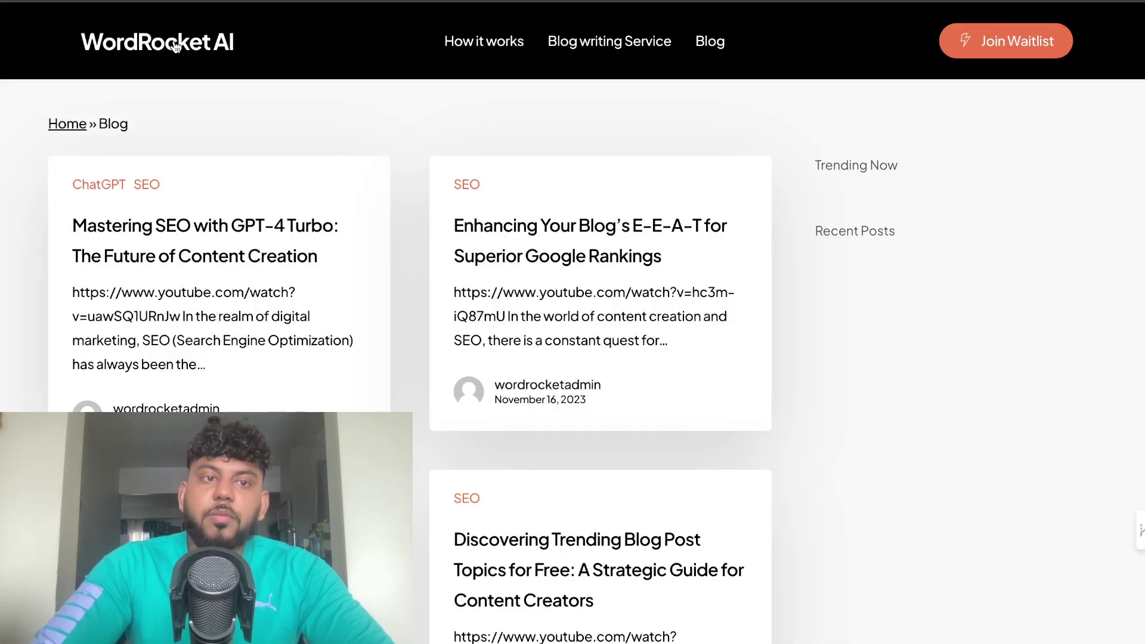
left_click(227, 45)
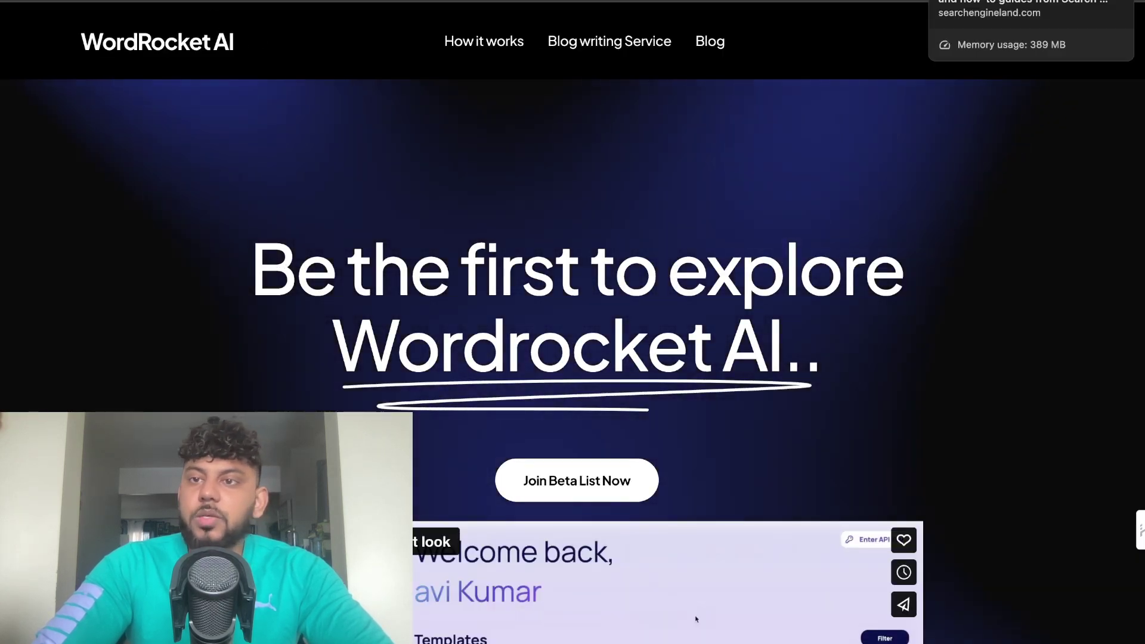
key("ctrl+Tab")
key("ctrl+shift+Tab")
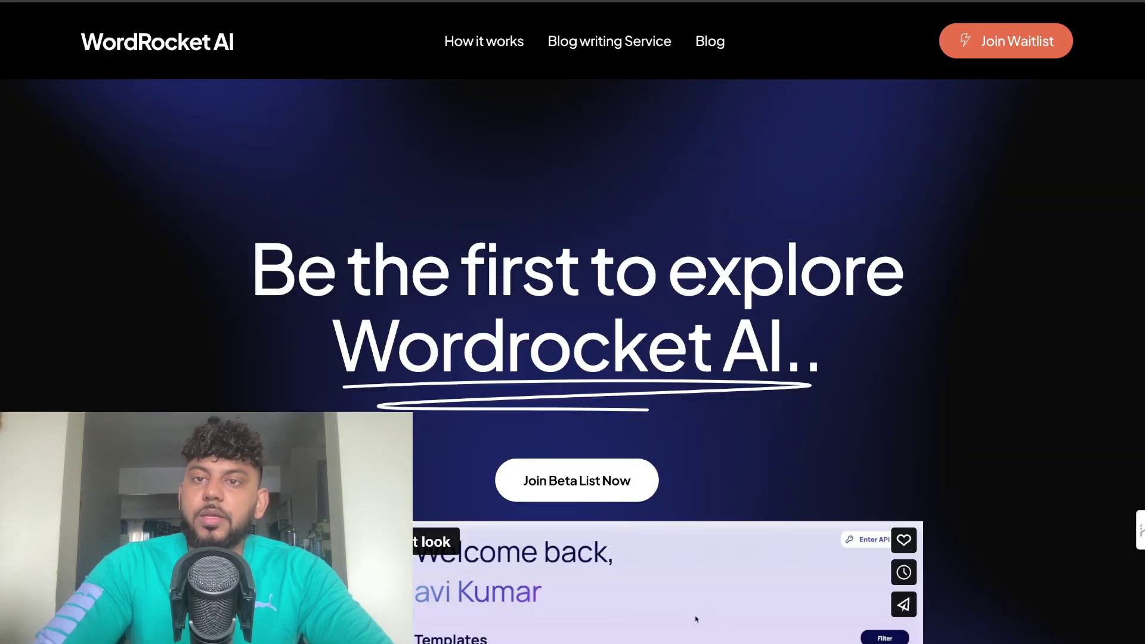
key("ctrl+Tab")
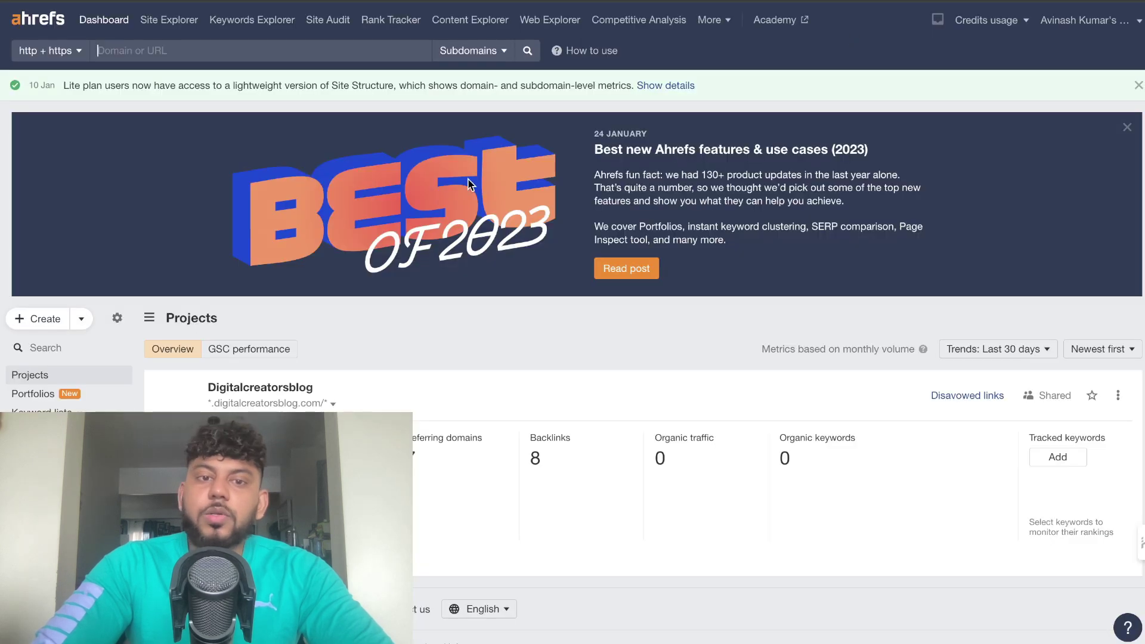
left_click(201, 50)
type("https://wordrocket.ai/")
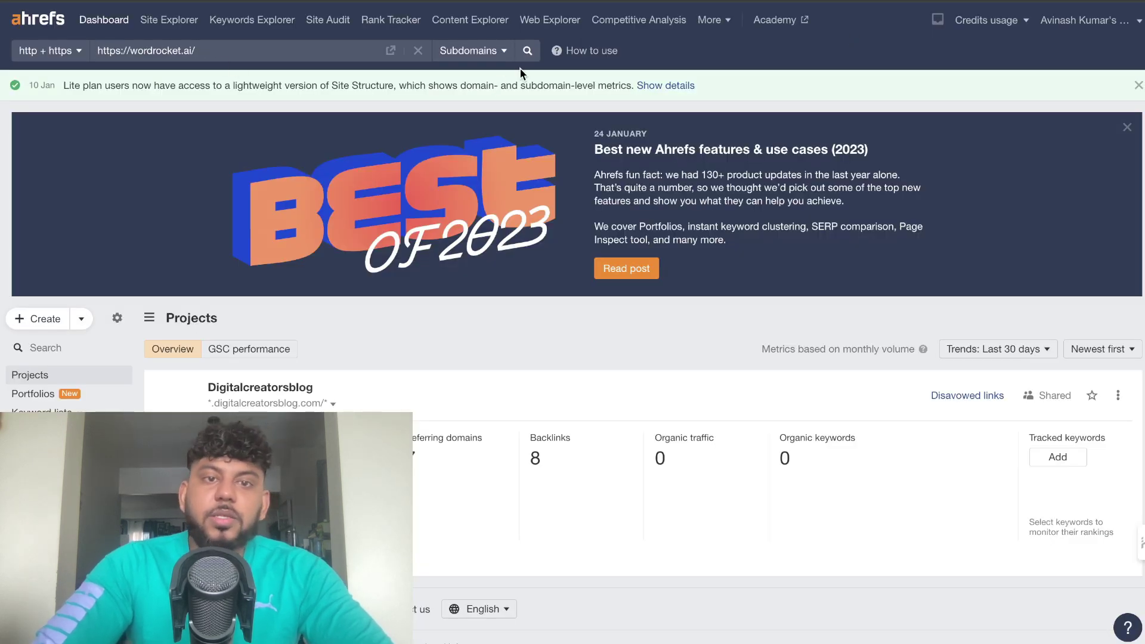
left_click(528, 51)
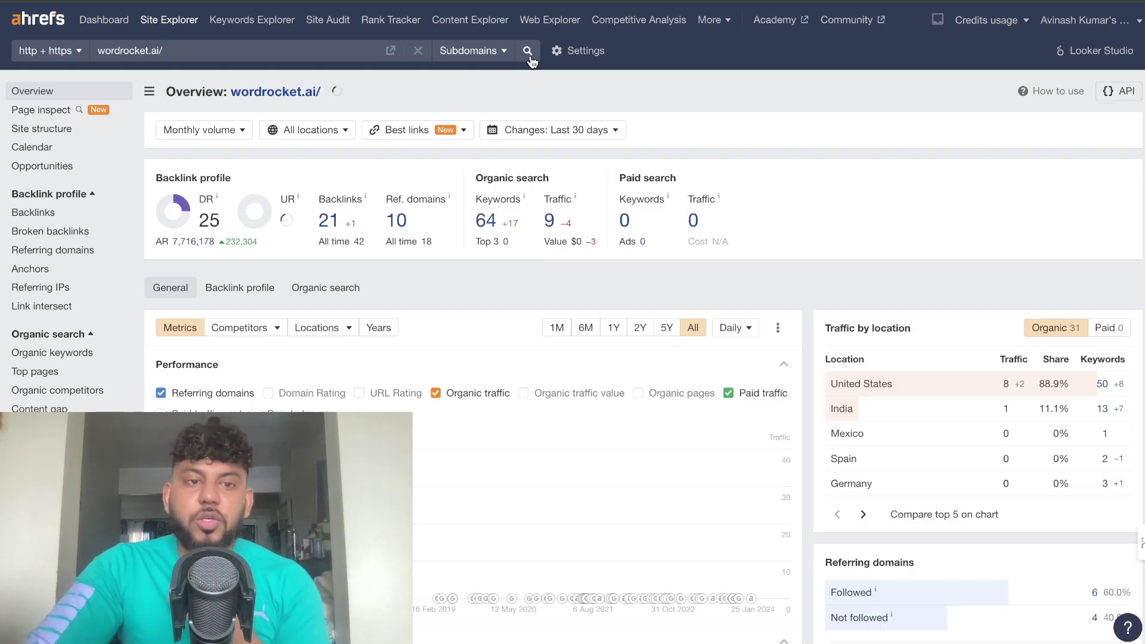
scroll(478, 233, "down", 1)
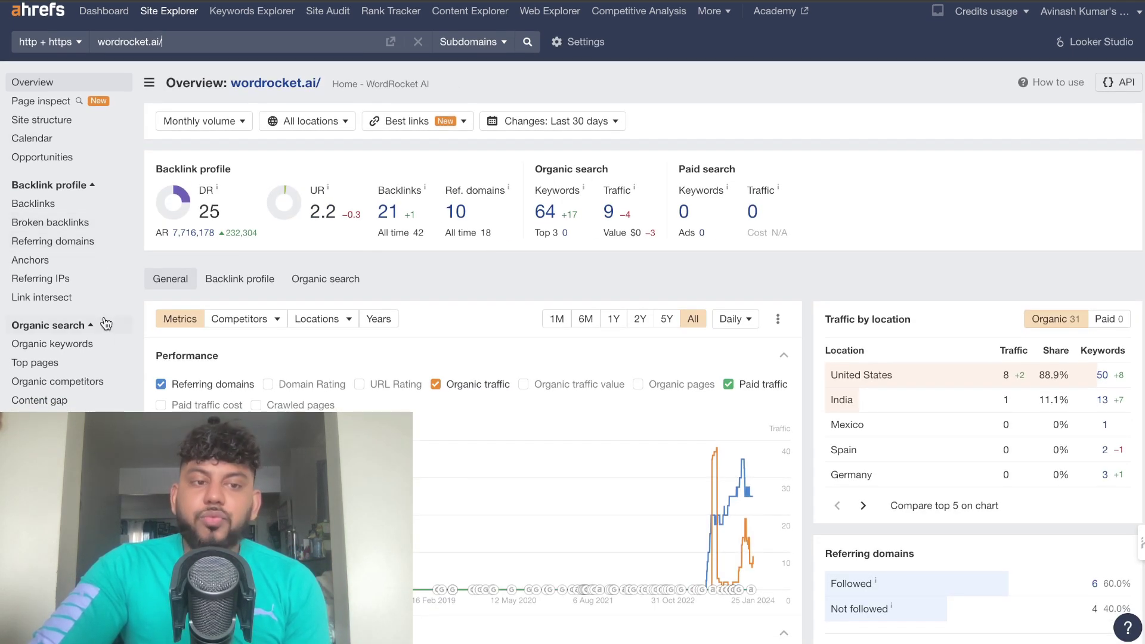
scroll(107, 325, "down", 1)
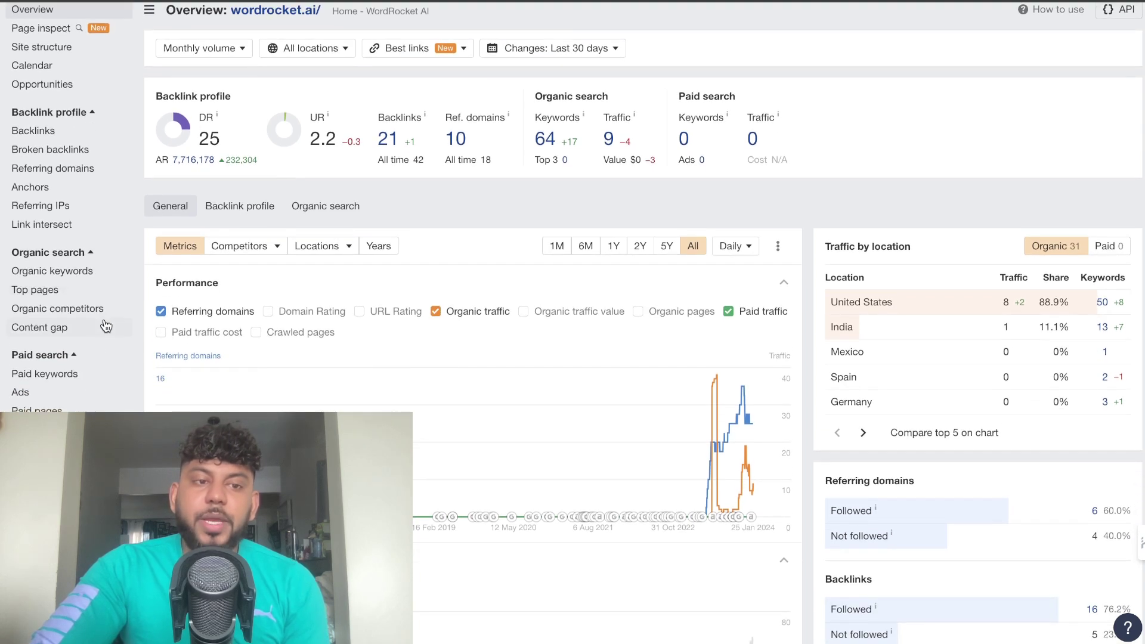
left_click(102, 308)
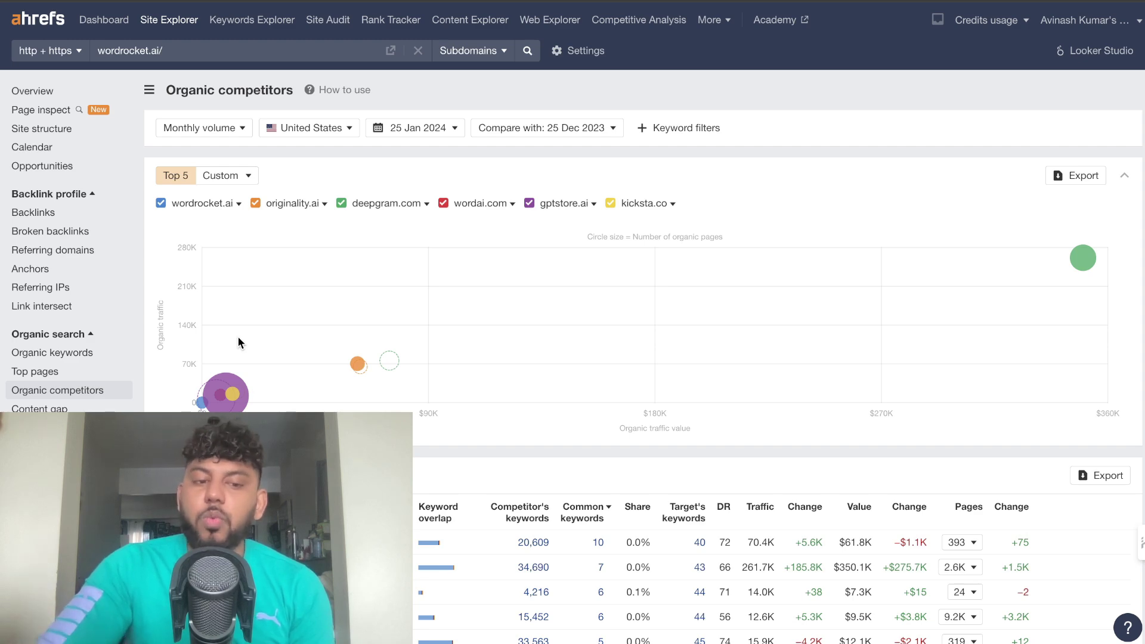
scroll(404, 374, "down", 3)
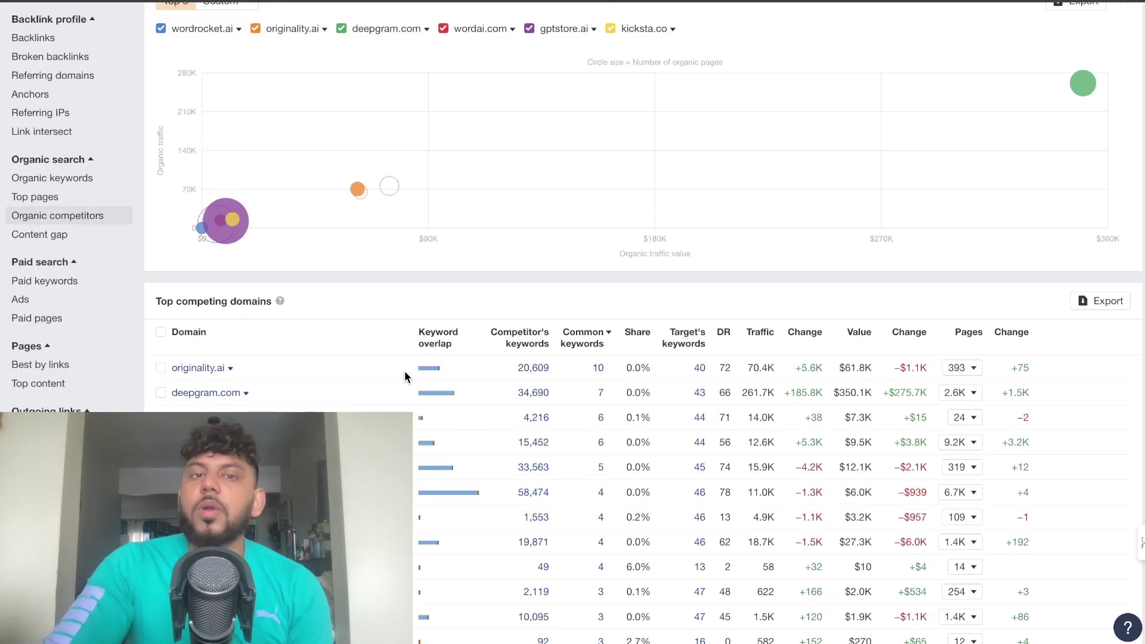
scroll(405, 375, "up", 1)
scroll(404, 371, "up", 3)
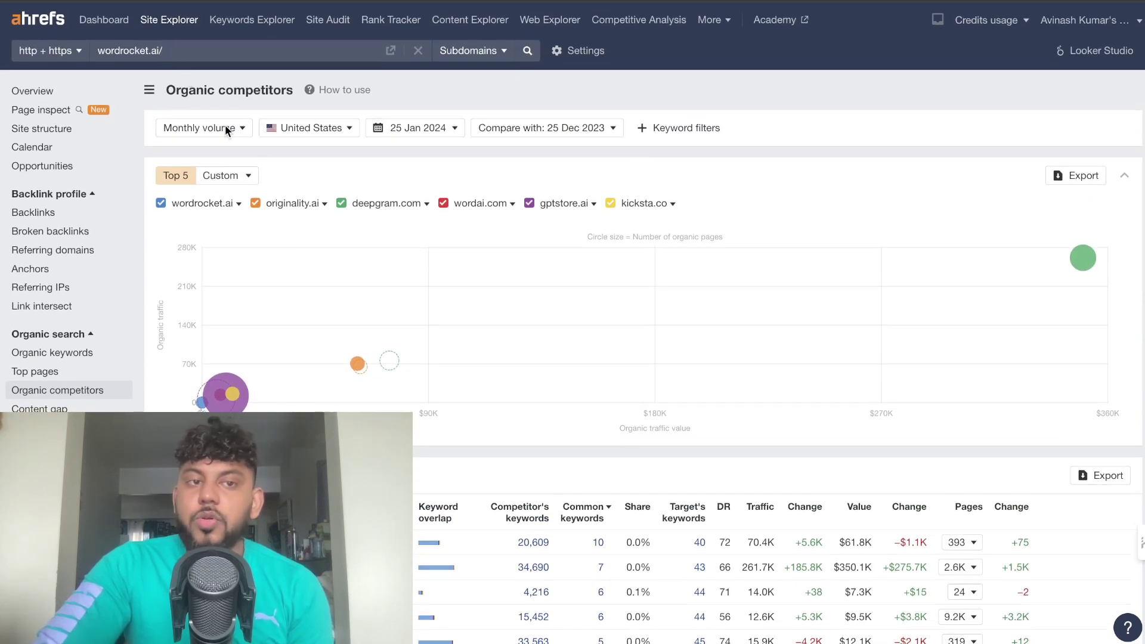
scroll(303, 166, "down", 4)
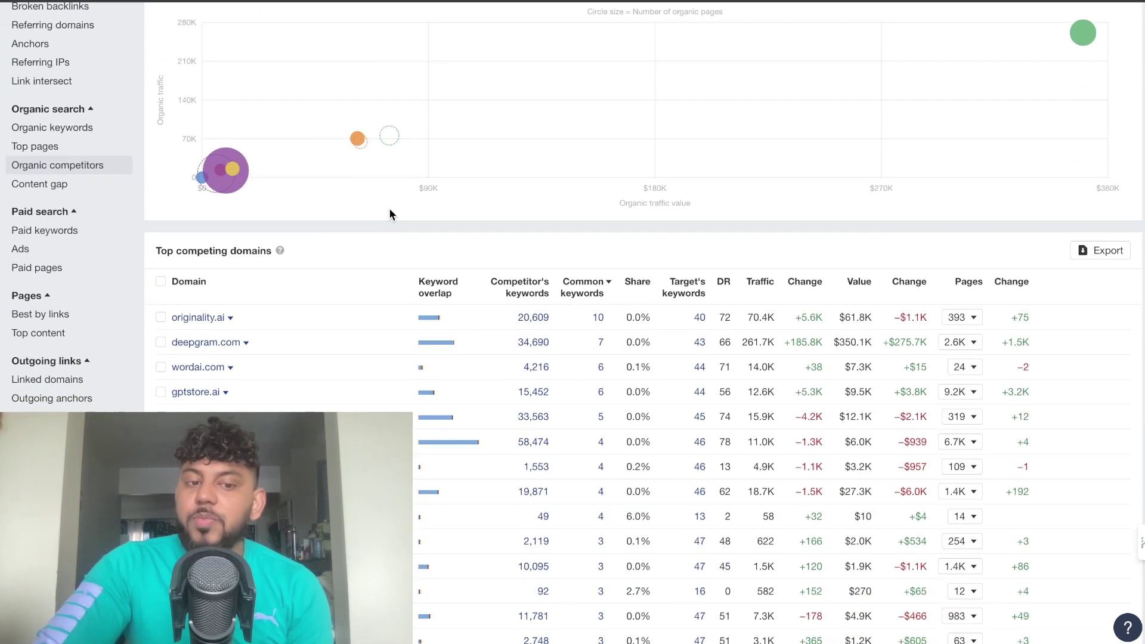
scroll(390, 212, "down", 6)
scroll(390, 212, "up", 4)
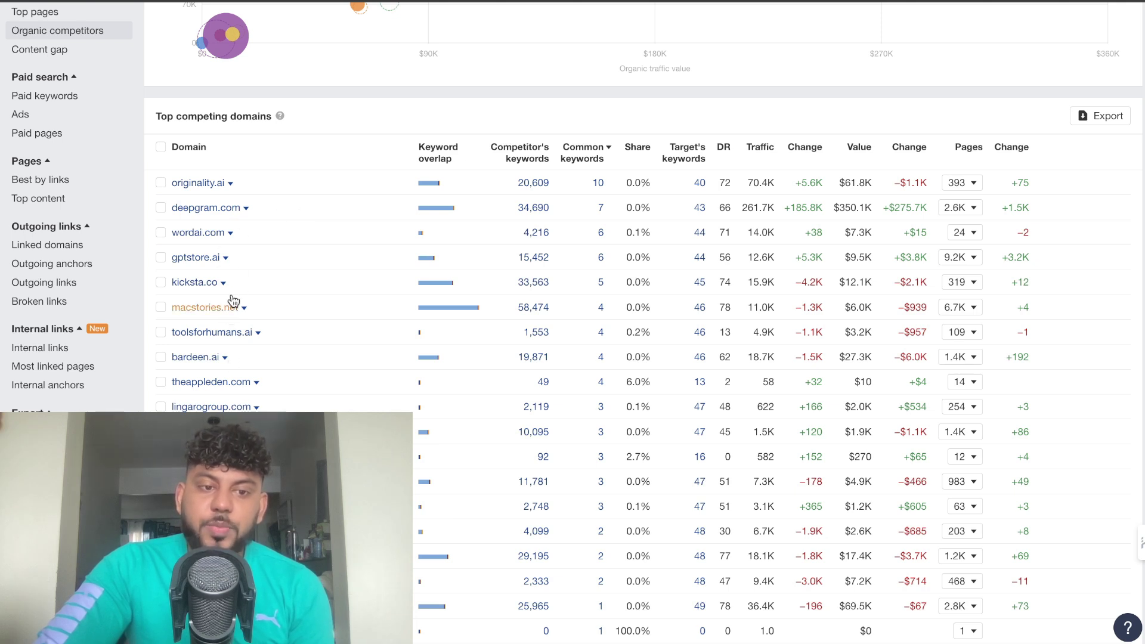
scroll(225, 260, "up", 1)
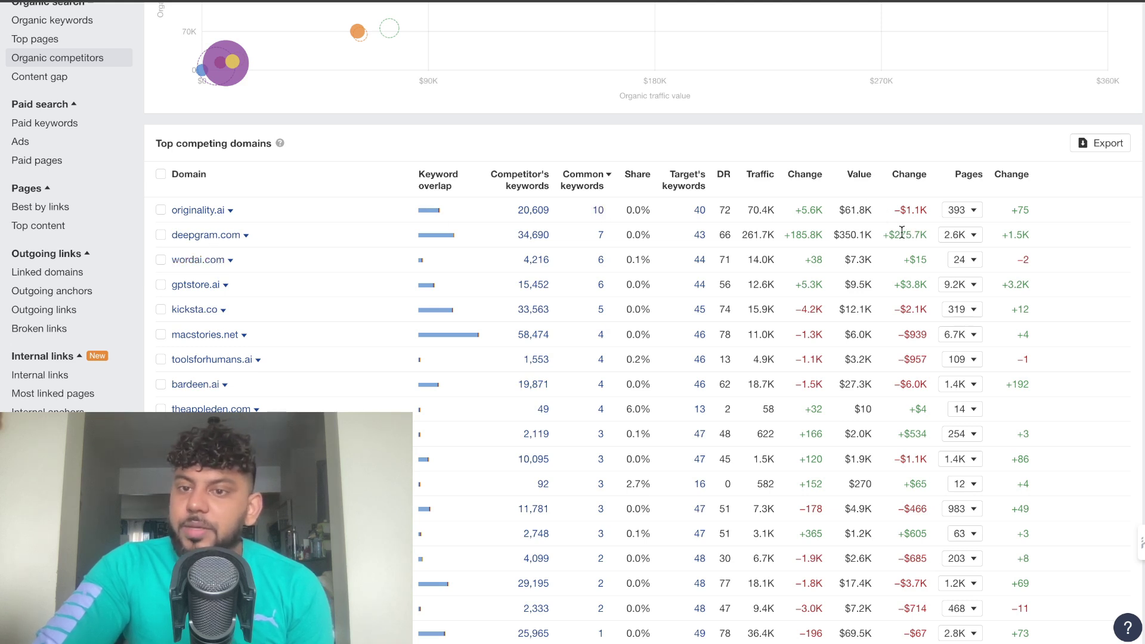
double_click(869, 233)
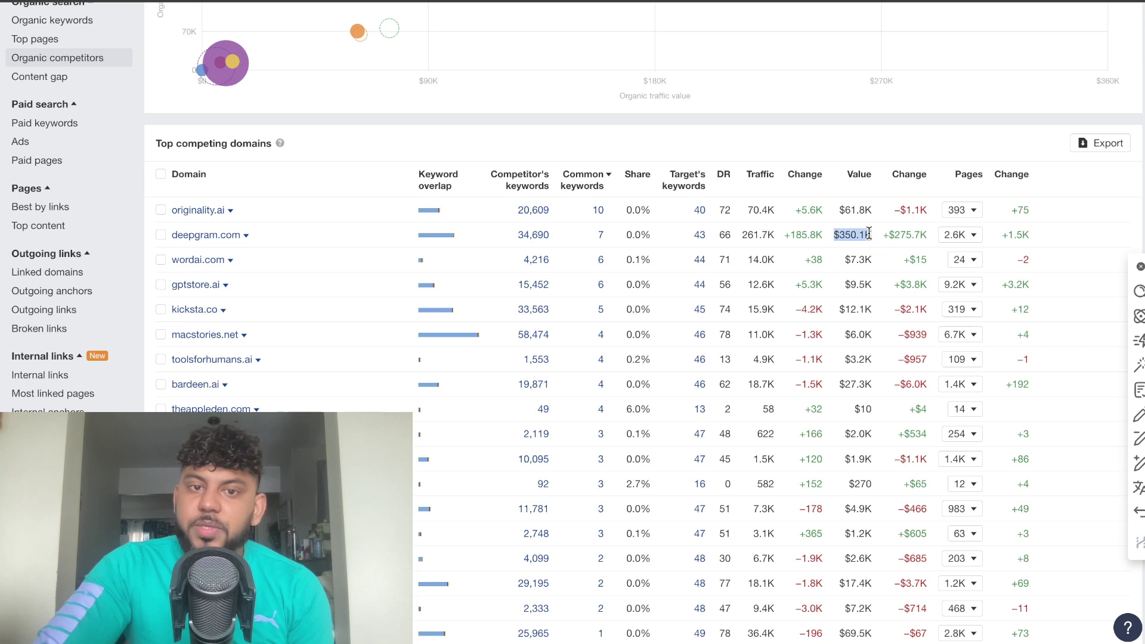
Copy deepgram.com's link and run an Ahrefs site analysis on it from the Dashboard
right_click(218, 235)
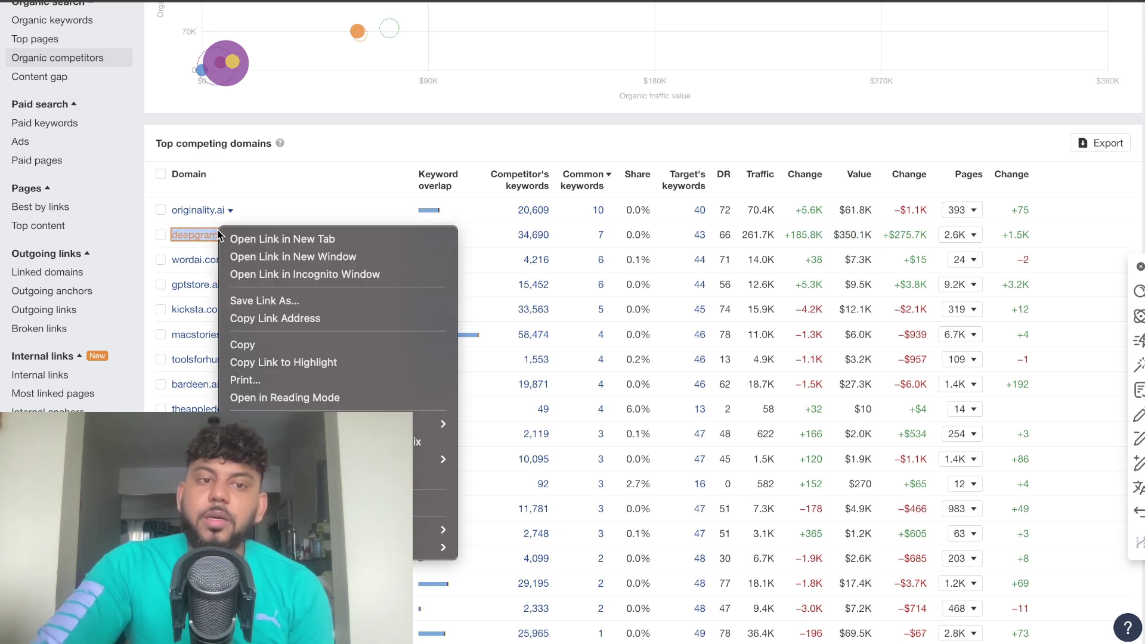
left_click(281, 320)
scroll(348, 141, "up", 4)
scroll(349, 147, "up", 2)
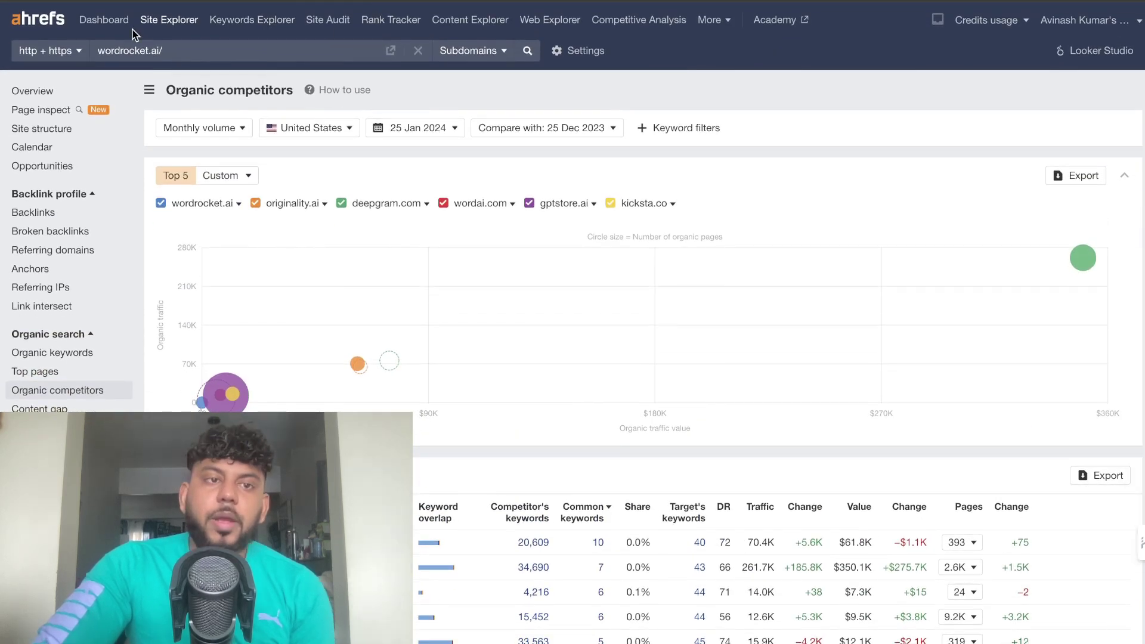
left_click(98, 20)
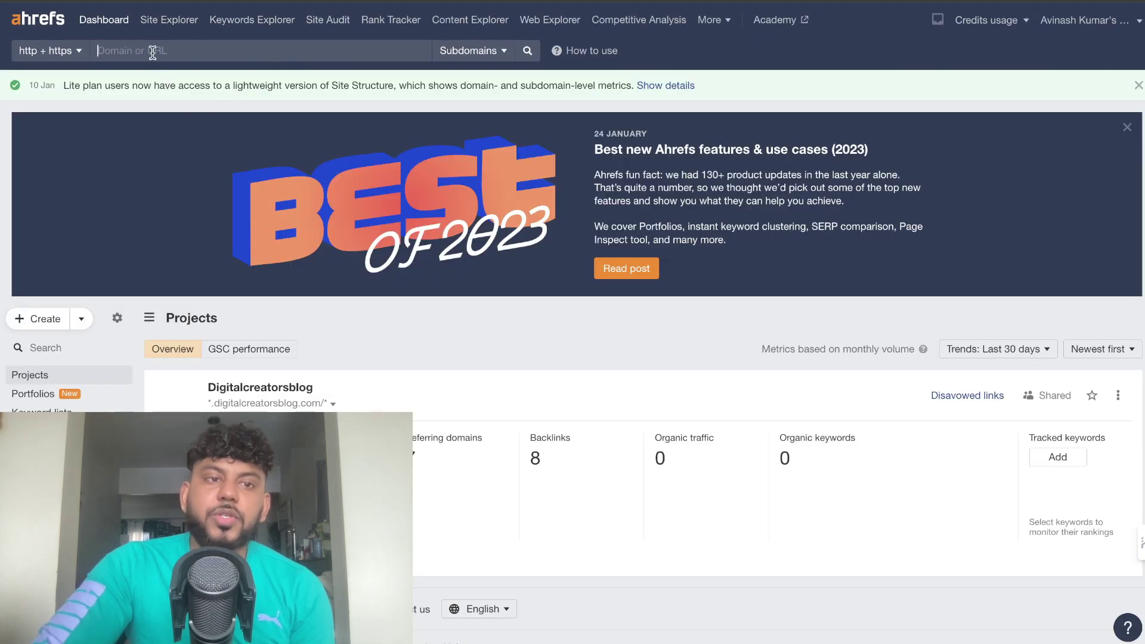
left_click(153, 53)
key("ctrl+v")
left_click(526, 51)
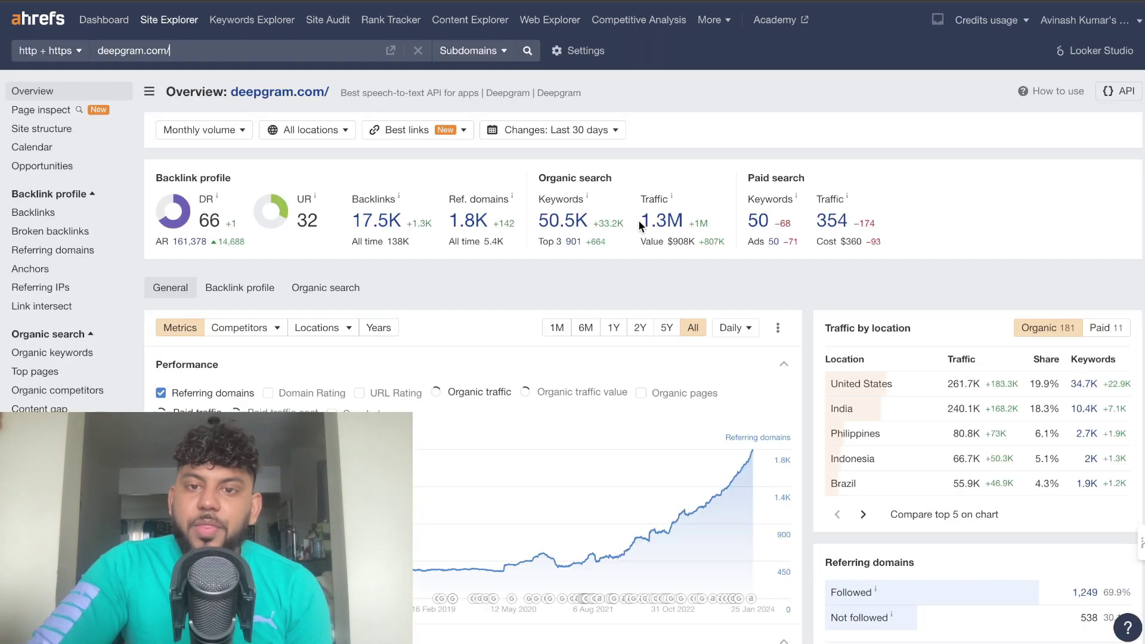
Open deepgram.com's organic keywords and filter them to KD up to 7
left_click(569, 231)
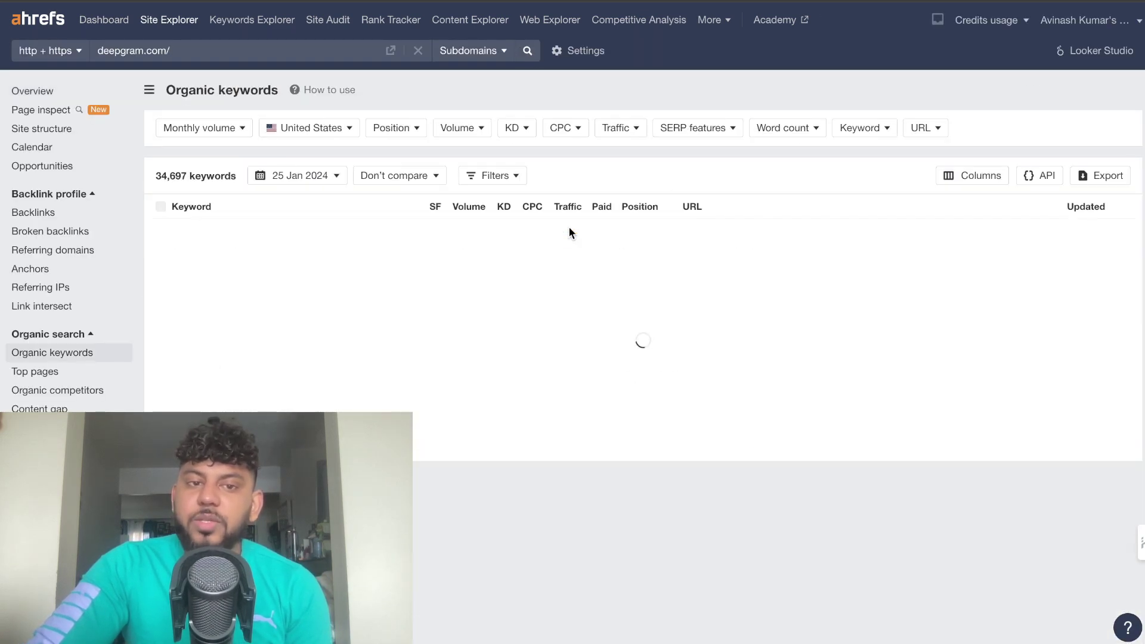
scroll(320, 294, "down", 8)
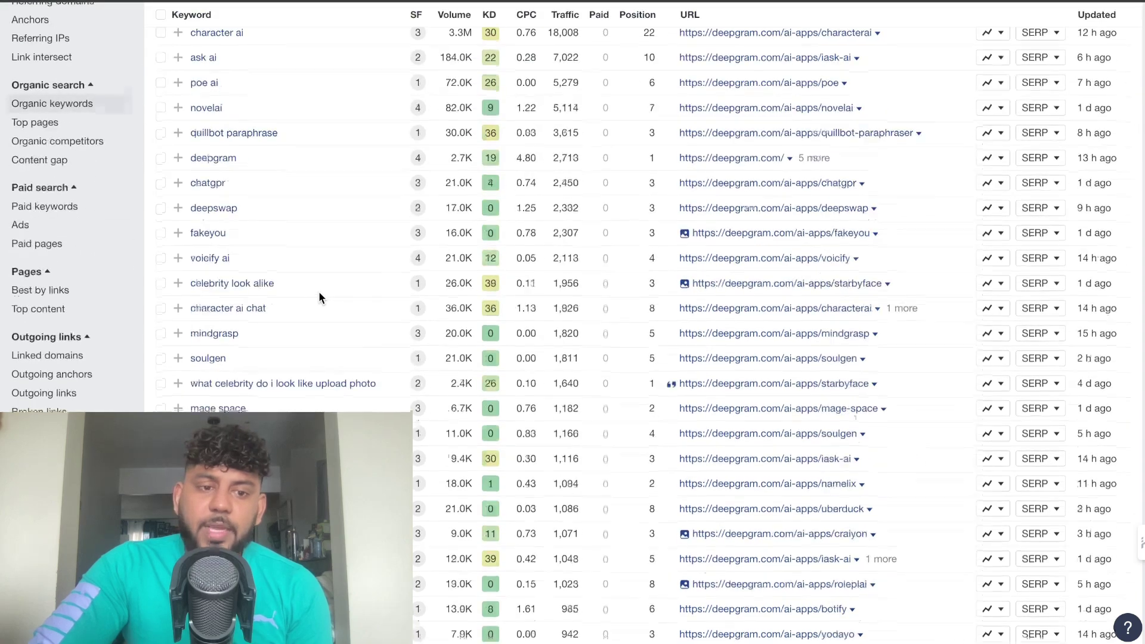
scroll(319, 294, "up", 8)
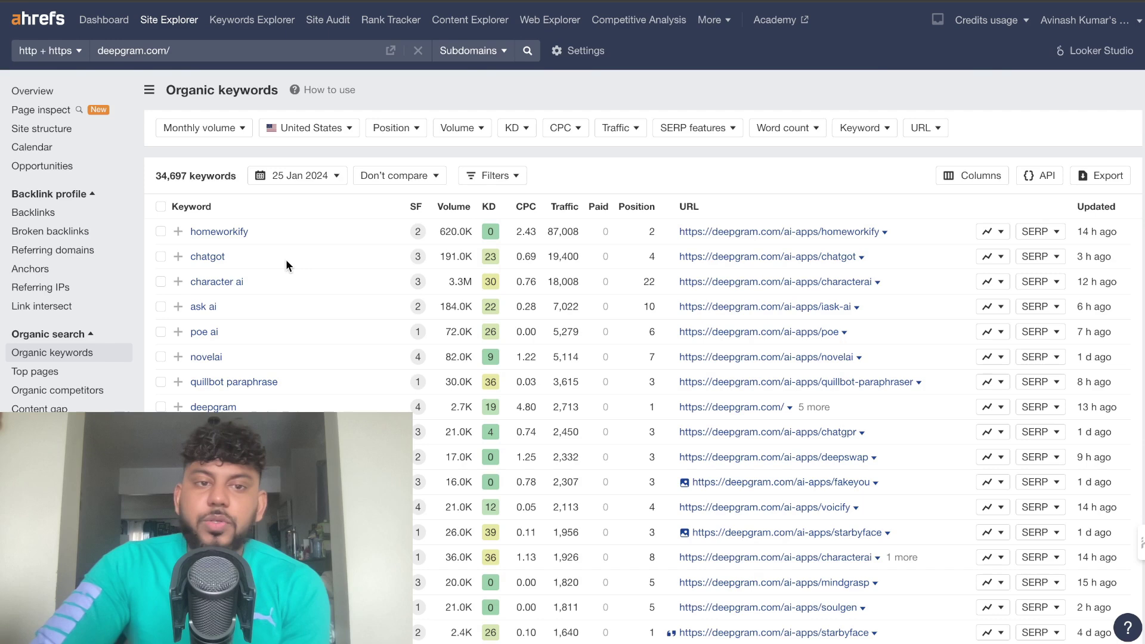
left_click(516, 130)
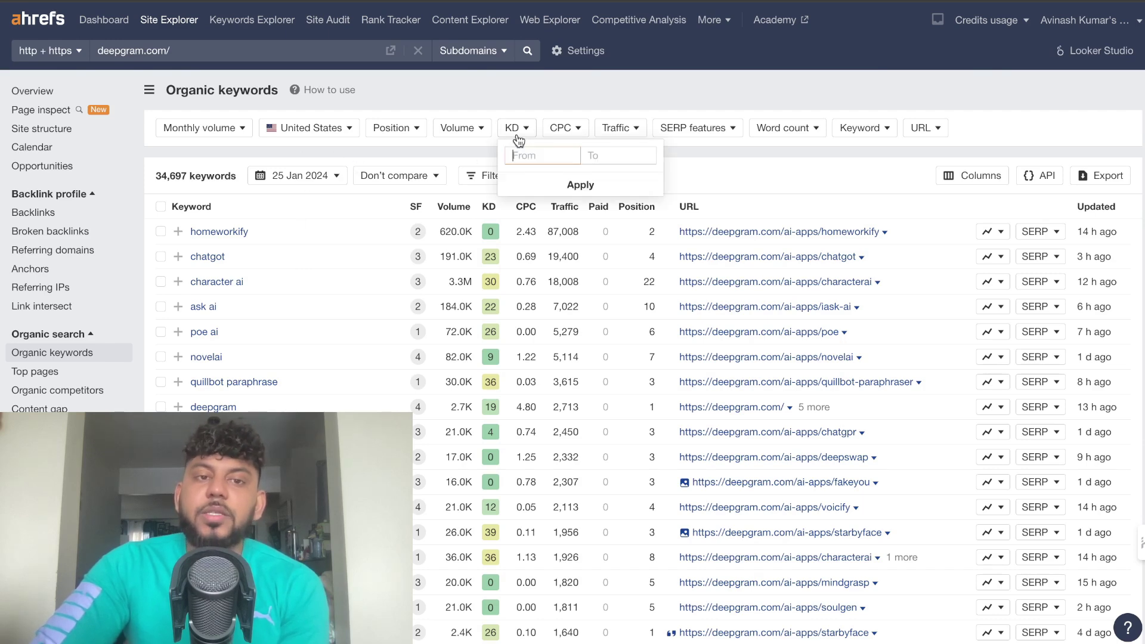
left_click(632, 158)
type("7")
key("Return")
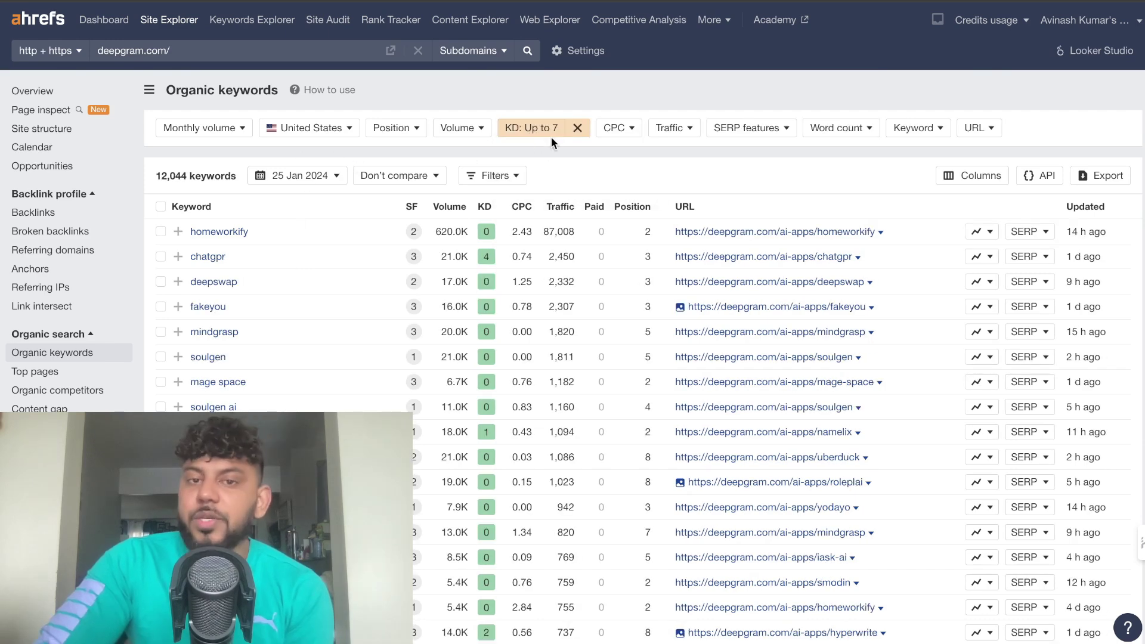
scroll(277, 257, "down", 3)
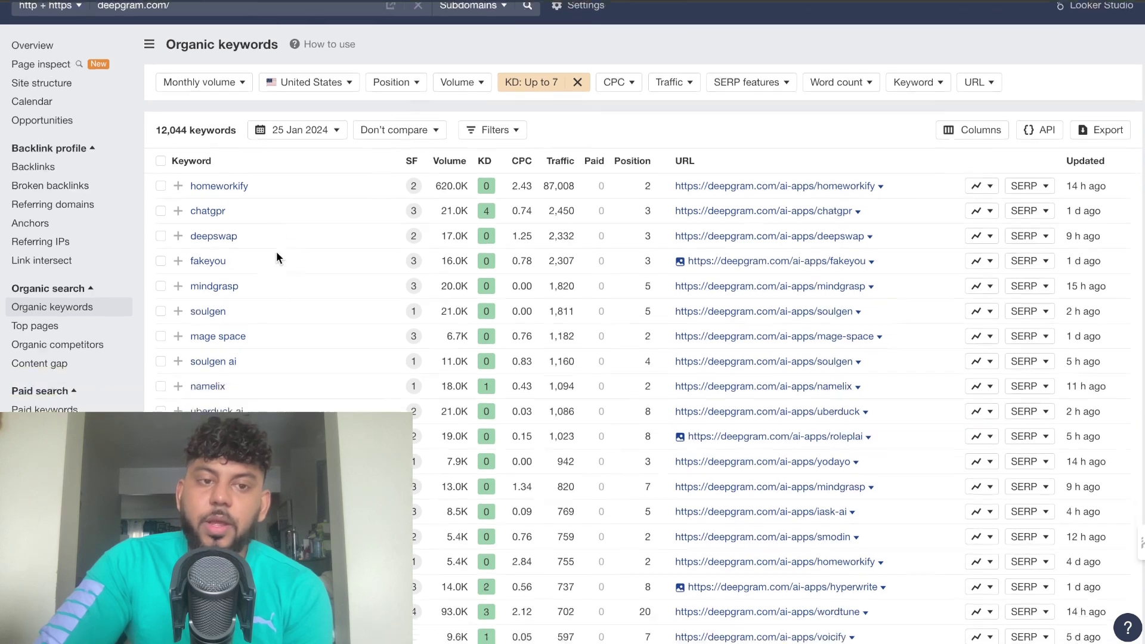
scroll(277, 256, "up", 3)
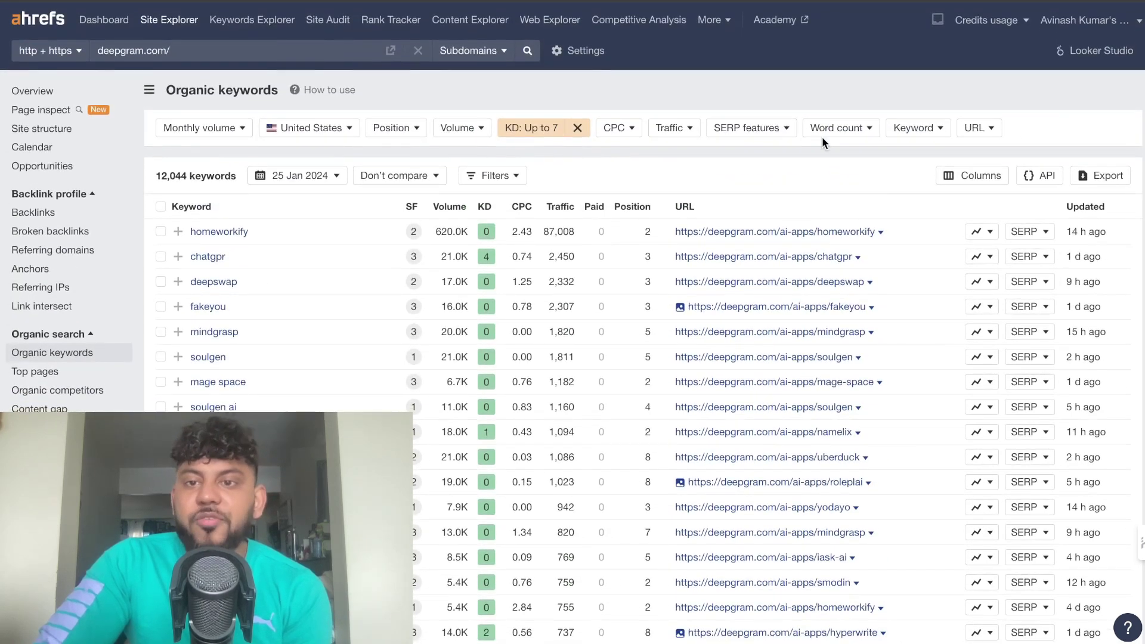
Add a minimum word count of 3 and reload the keyword list
left_click(841, 128)
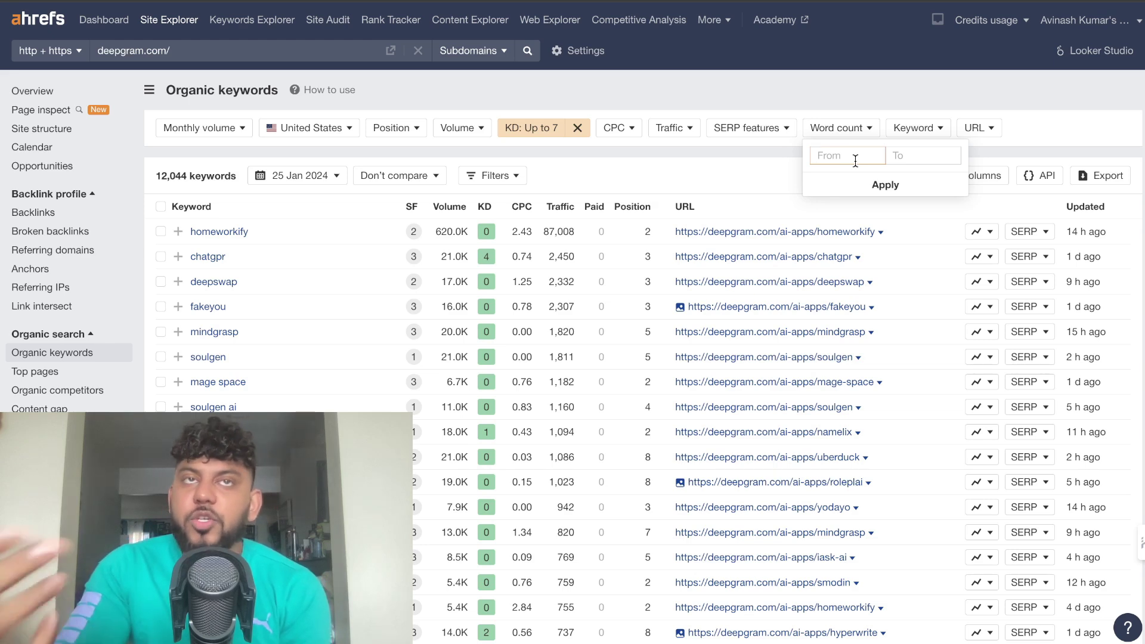
left_click(855, 161)
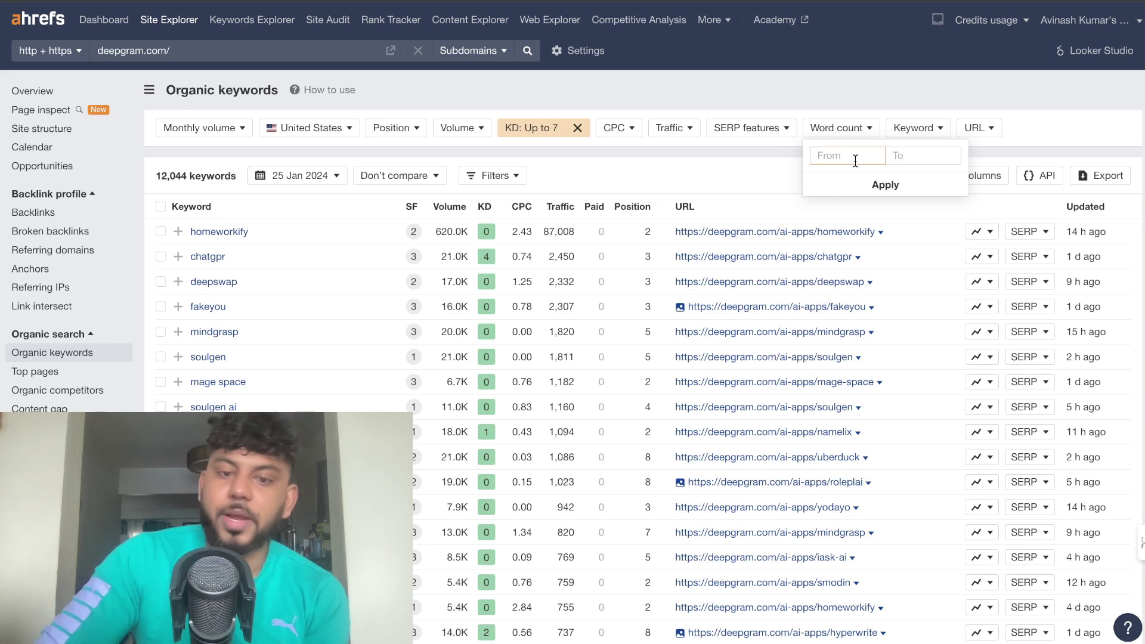
type("3")
left_click(848, 190)
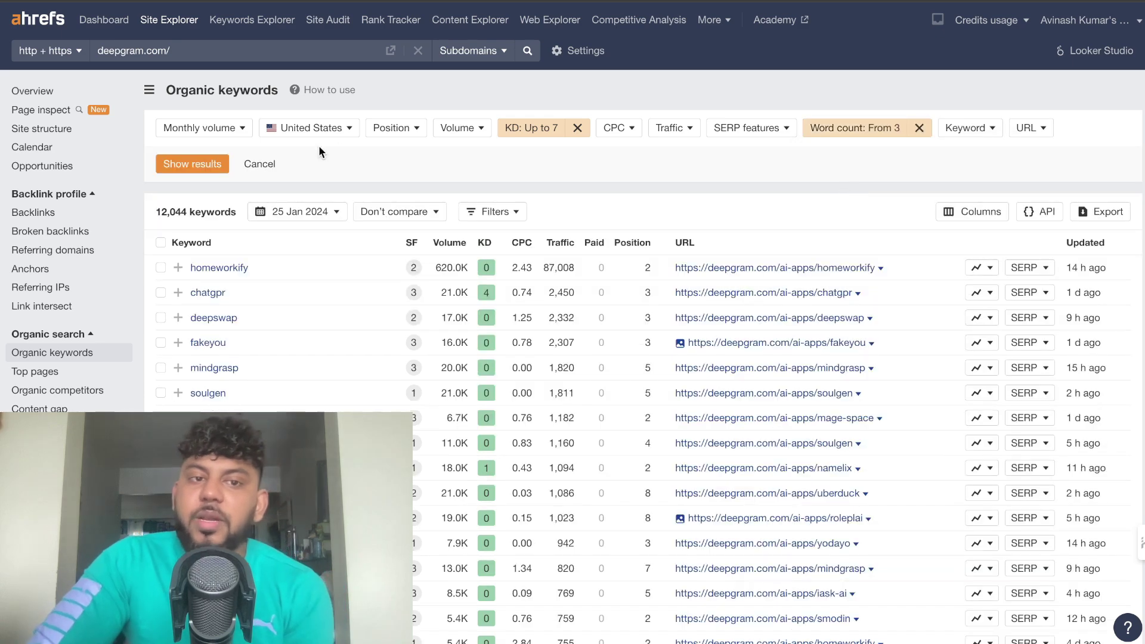
left_click(192, 164)
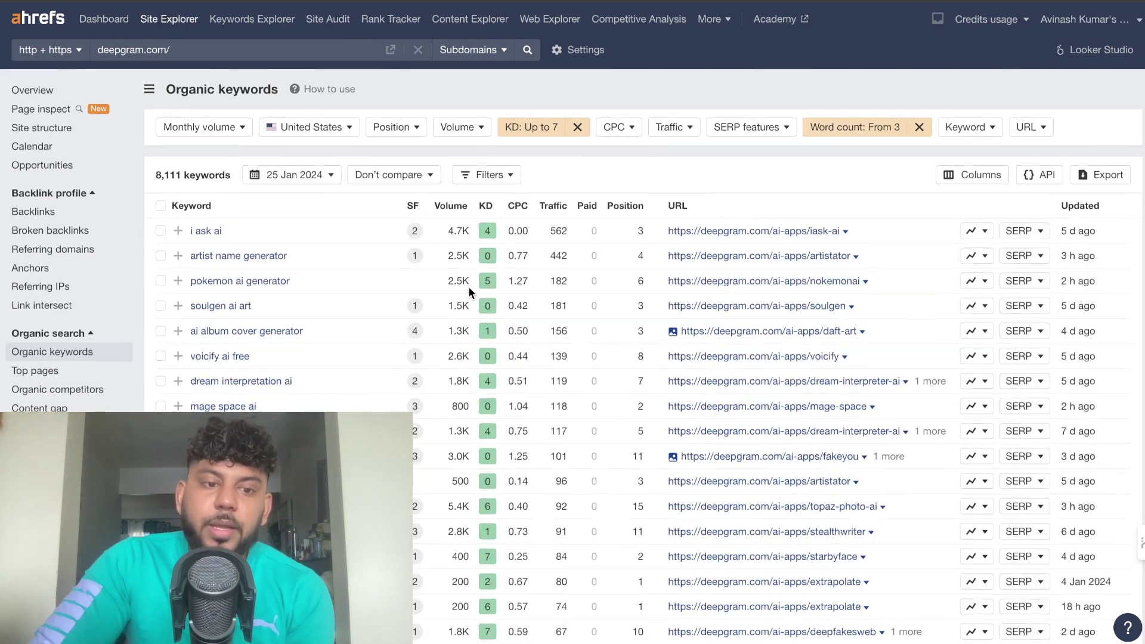
scroll(407, 310, "down", 5)
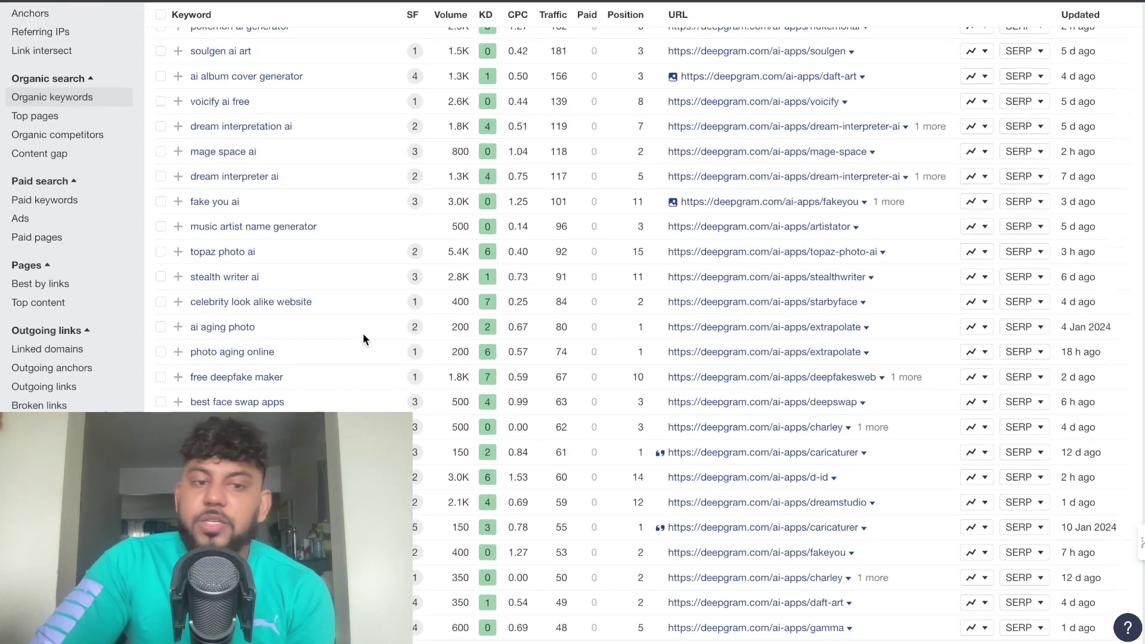
scroll(363, 333, "down", 10)
scroll(363, 332, "up", 15)
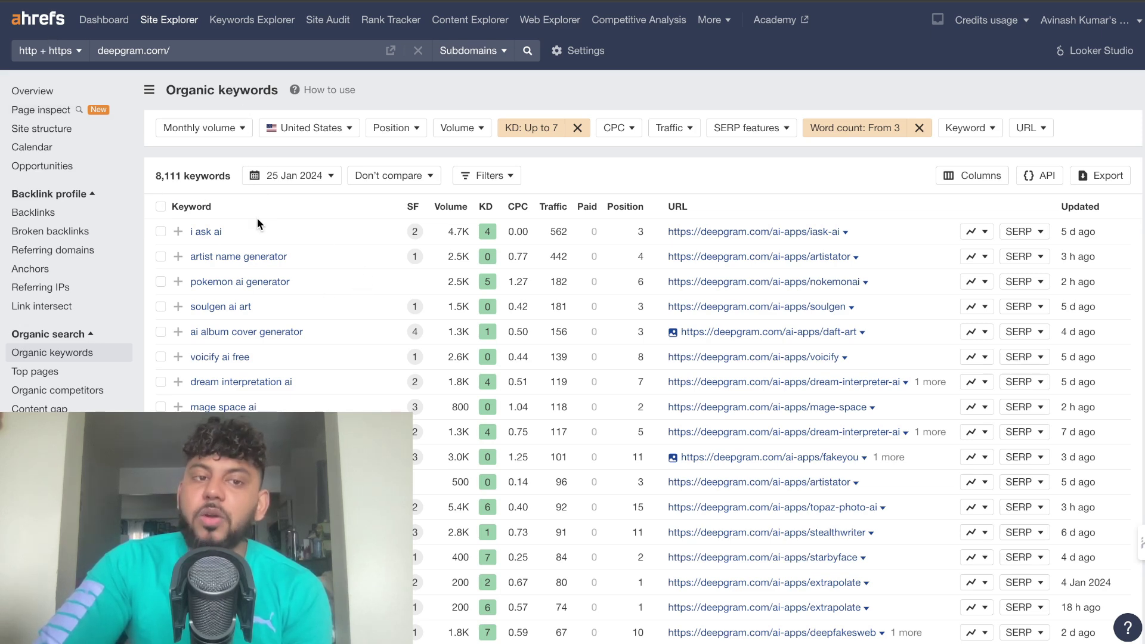
Scroll through the 8,111 filtered keywords, marking KD 4 for 'dream studio ai'
scroll(312, 263, "down", 2)
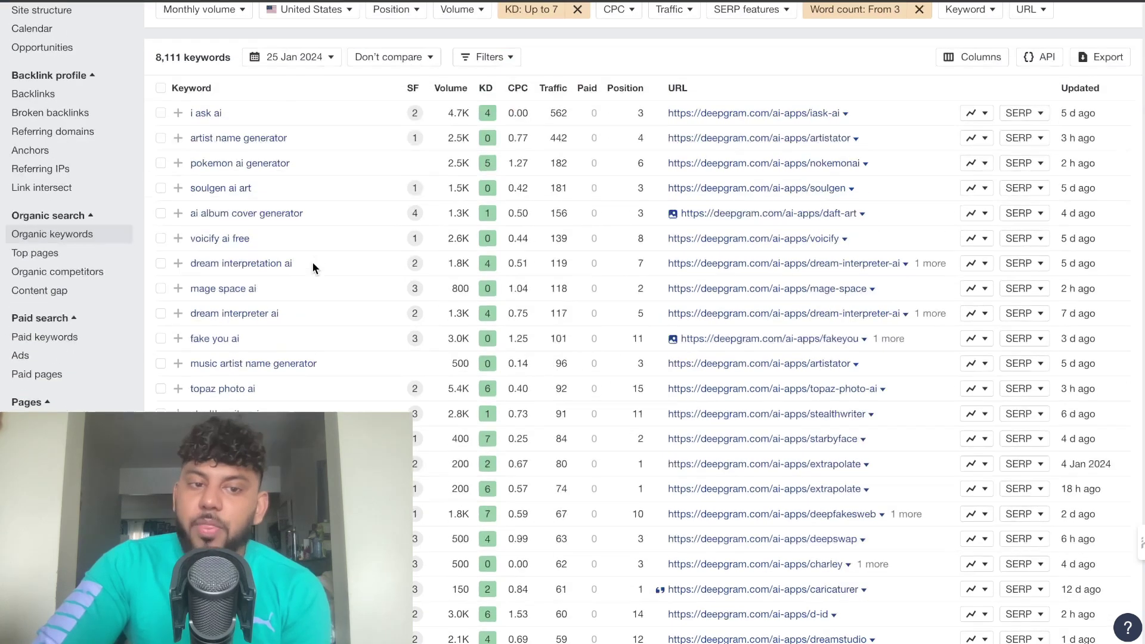
scroll(312, 263, "down", 2)
scroll(423, 240, "down", 7)
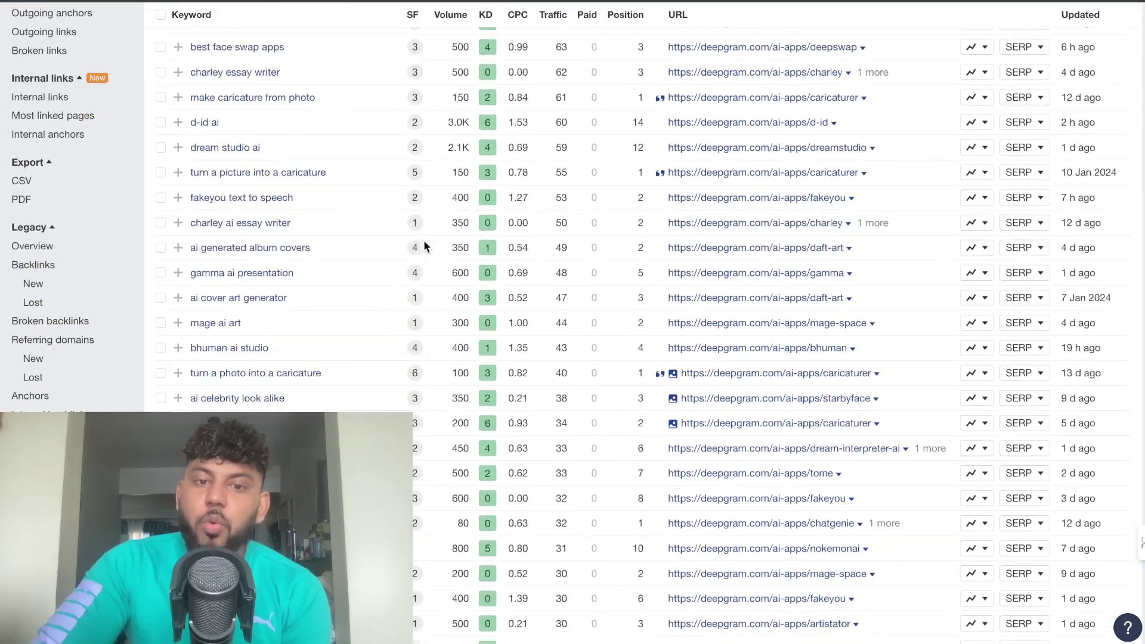
scroll(591, 220, "down", 5)
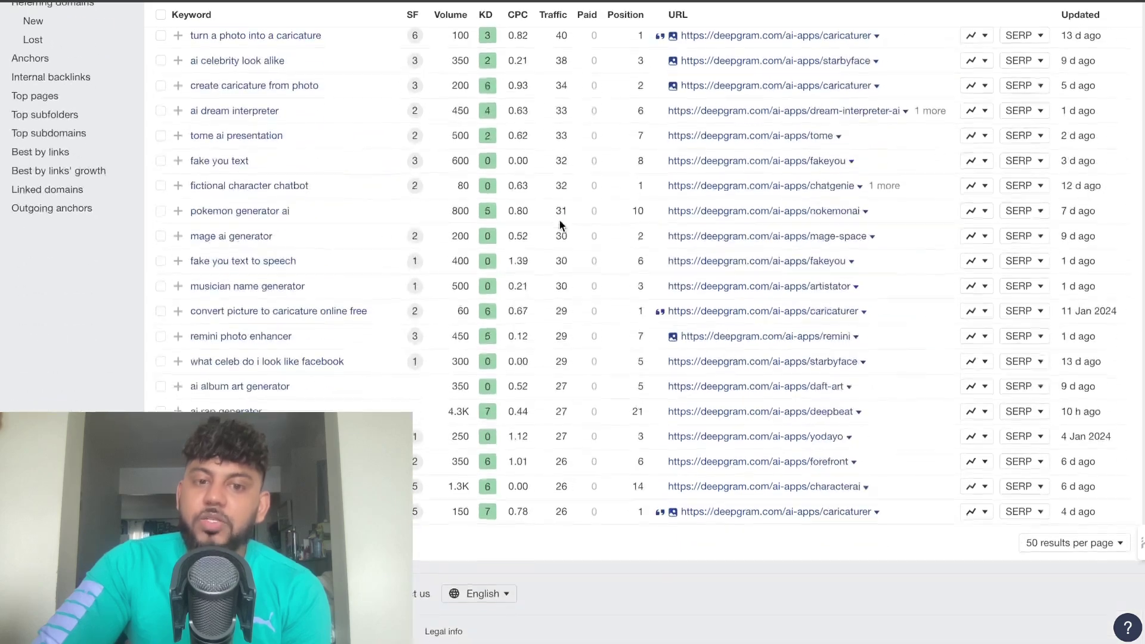
scroll(467, 385, "up", 9)
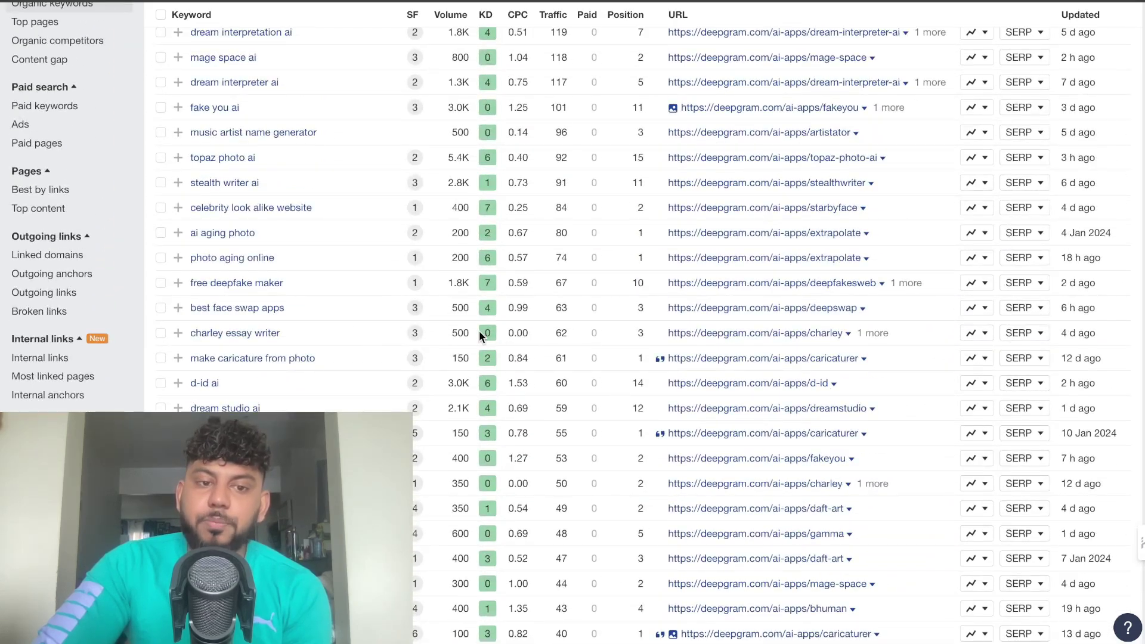
scroll(480, 332, "up", 2)
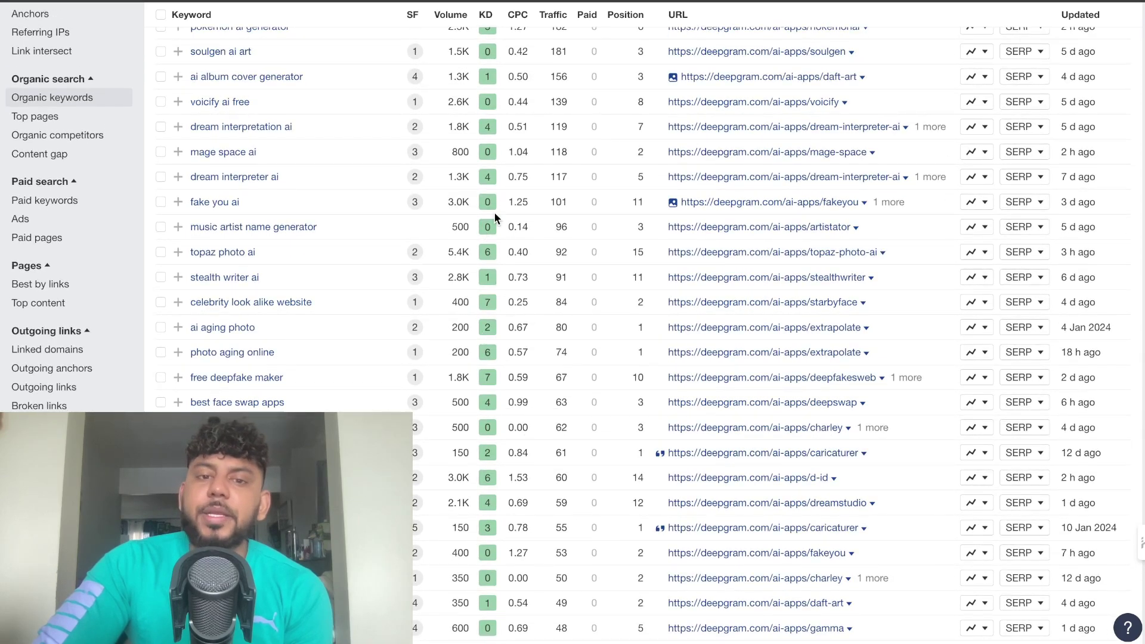
scroll(493, 215, "down", 4)
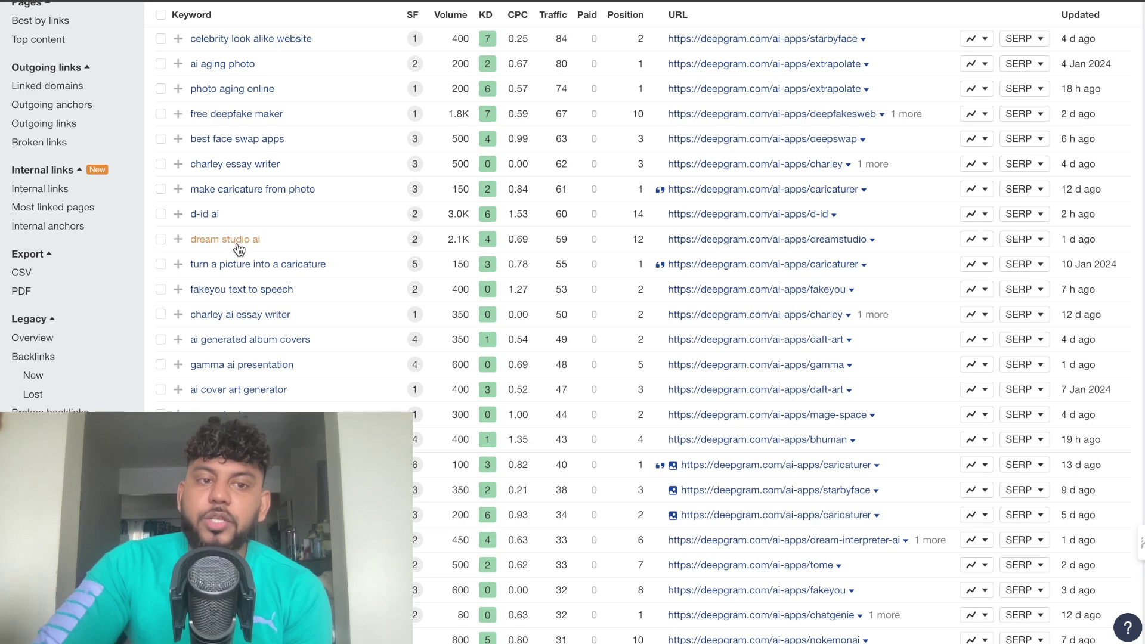
left_click_drag(445, 243, 470, 242)
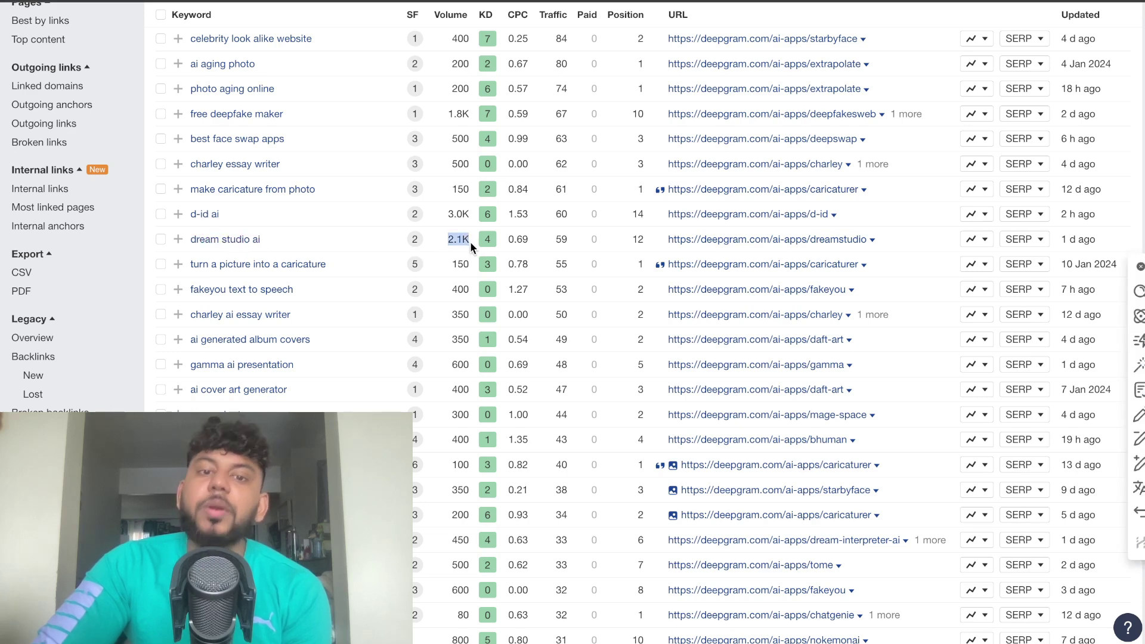
scroll(506, 255, "up", 1)
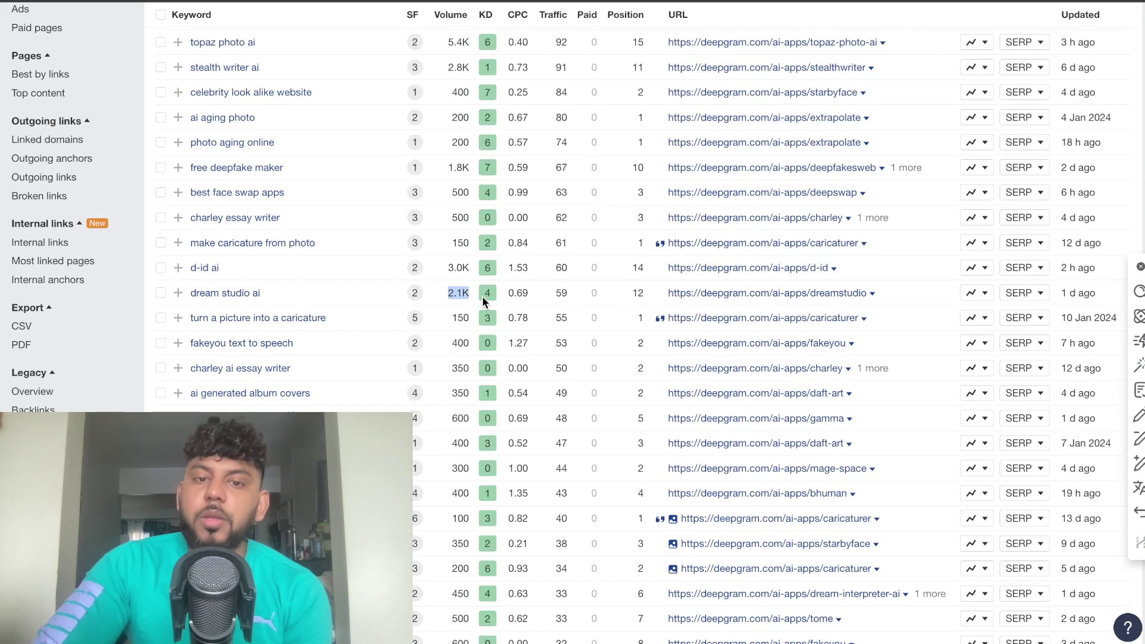
left_click_drag(482, 296, 511, 298)
scroll(500, 297, "up", 3)
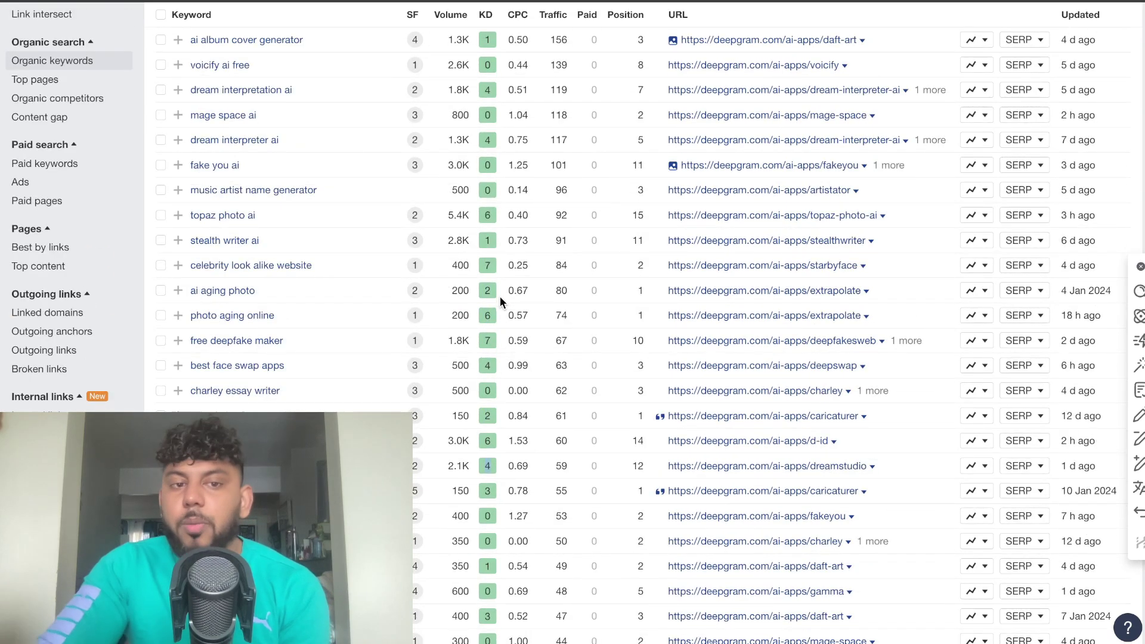
scroll(499, 296, "down", 1)
scroll(500, 296, "up", 5)
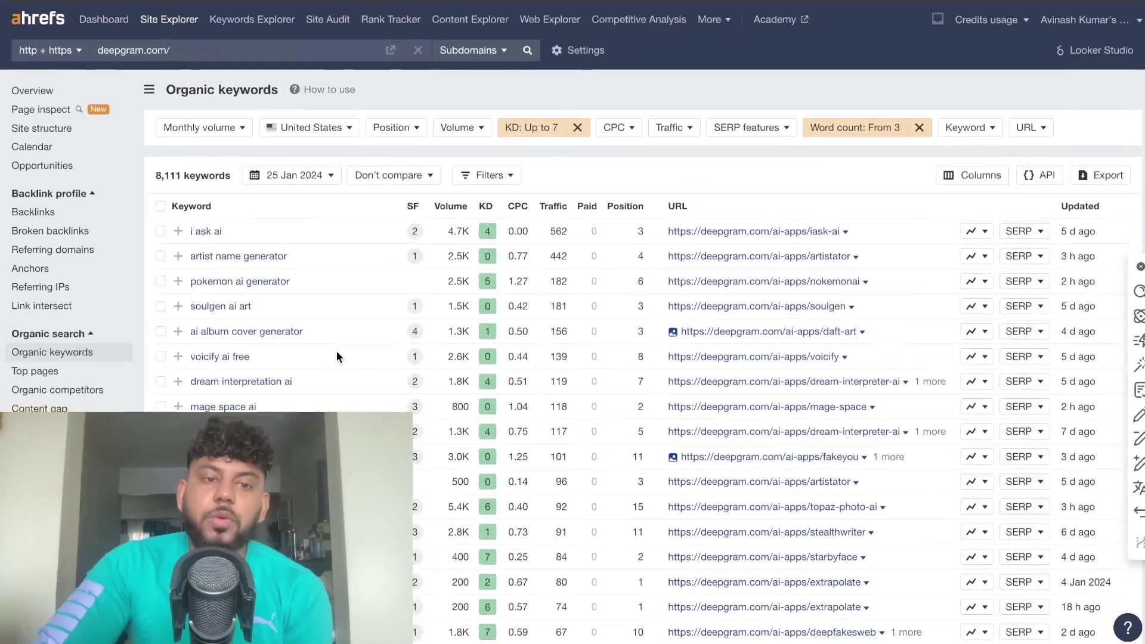
scroll(337, 353, "down", 3)
scroll(365, 158, "up", 4)
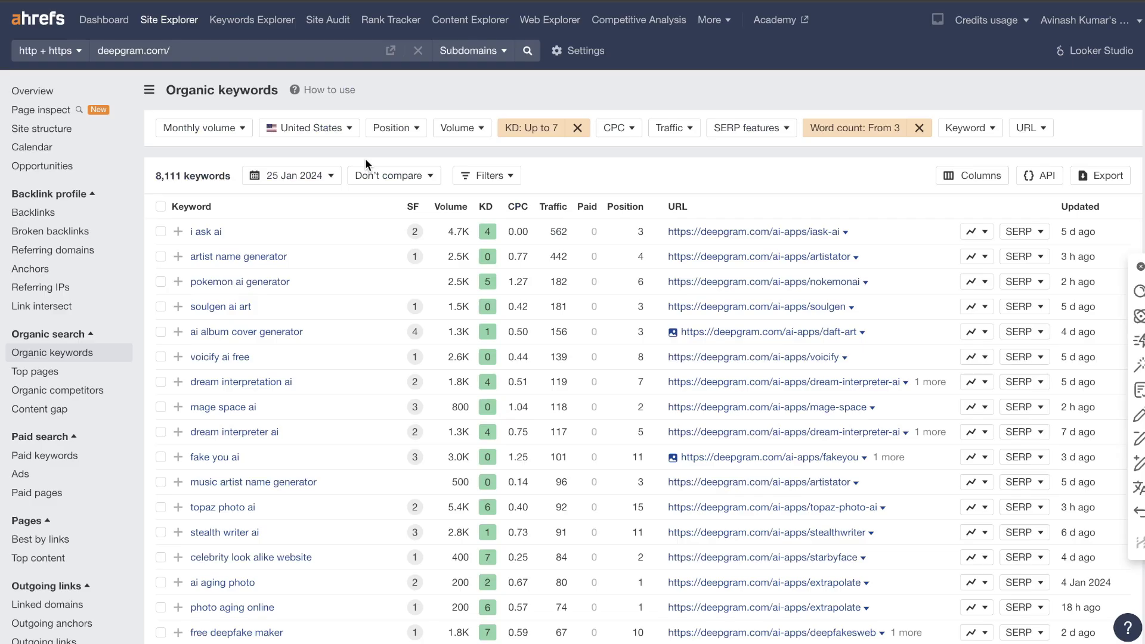
Copy theresanaiforthat.com from the organic competitors list and analyse it as the target
left_click(110, 396)
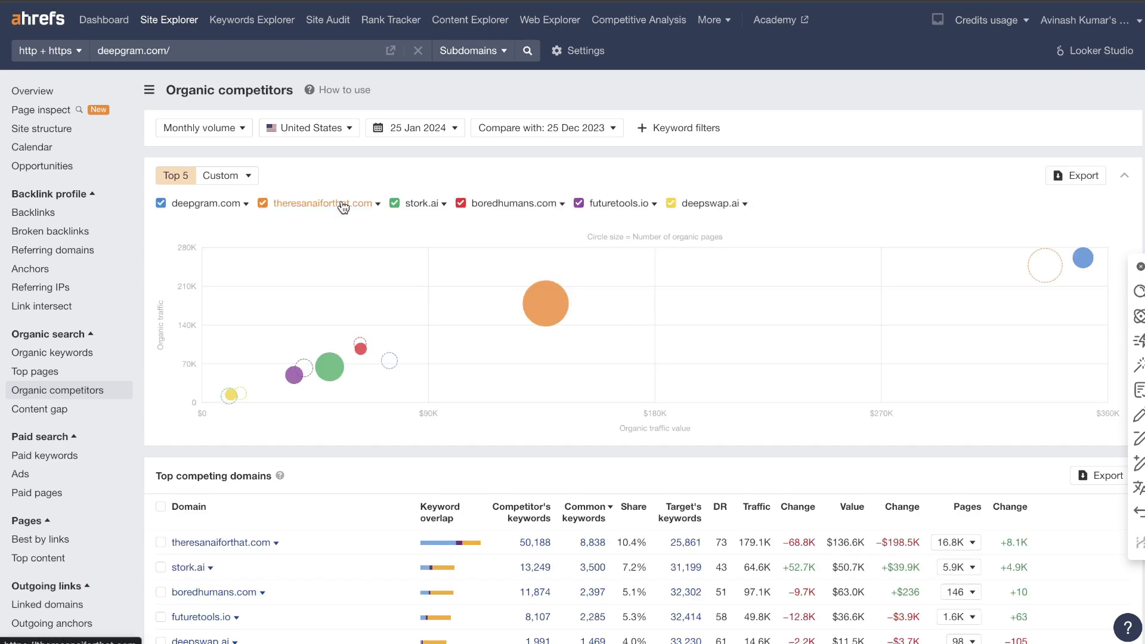
scroll(343, 207, "down", 4)
right_click(236, 311)
left_click(278, 402)
scroll(295, 220, "up", 1)
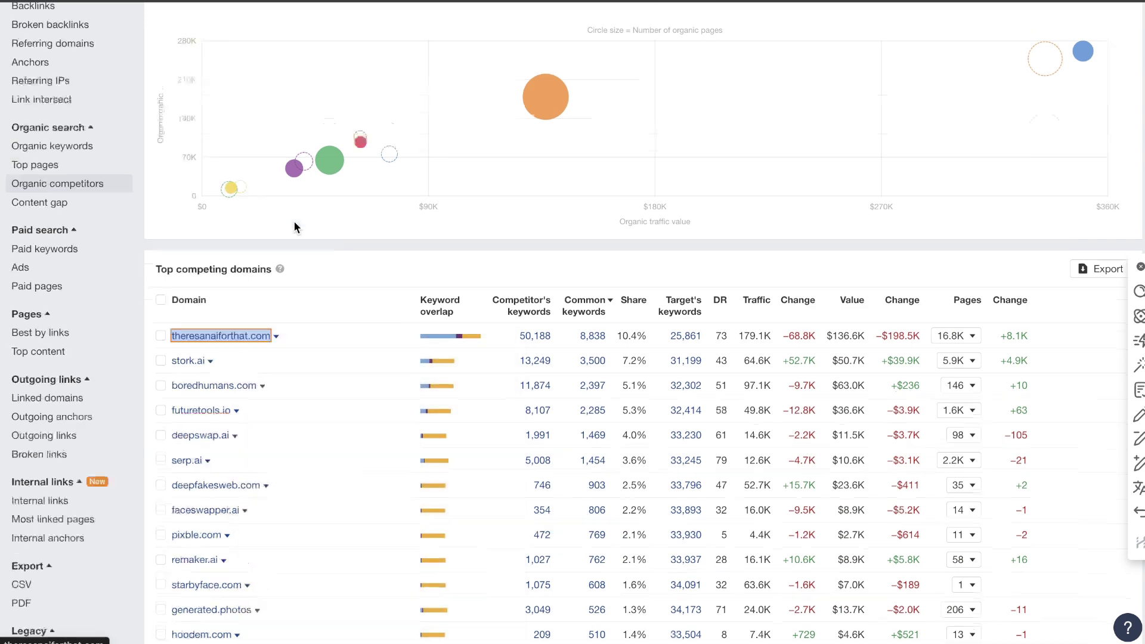
scroll(295, 221, "up", 4)
left_click(229, 50)
key("ctrl+v")
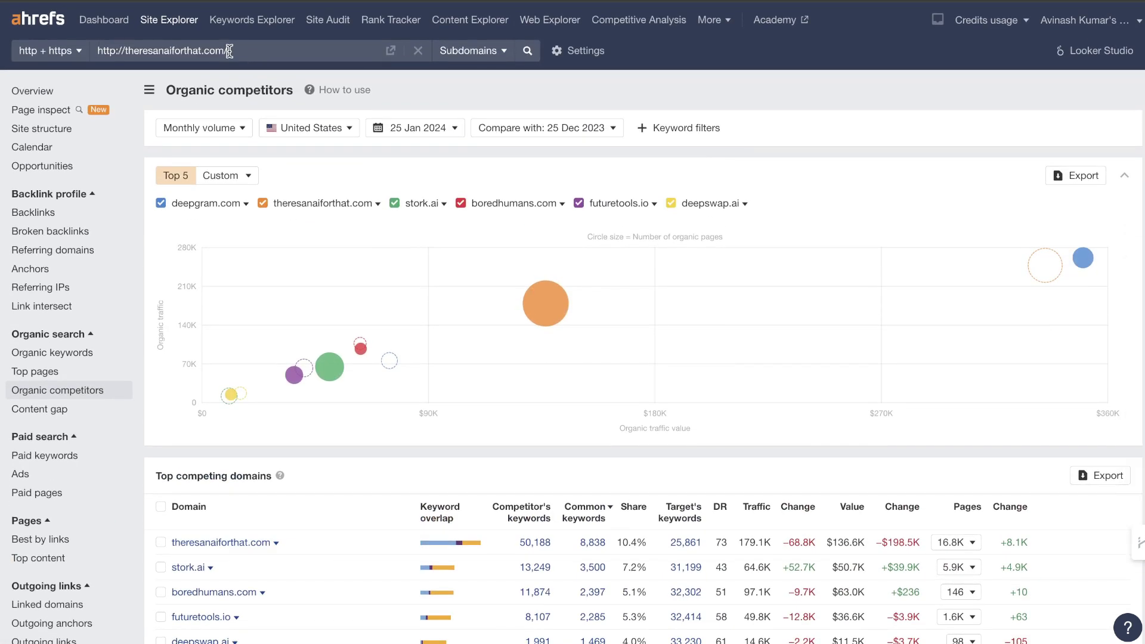
left_click(527, 51)
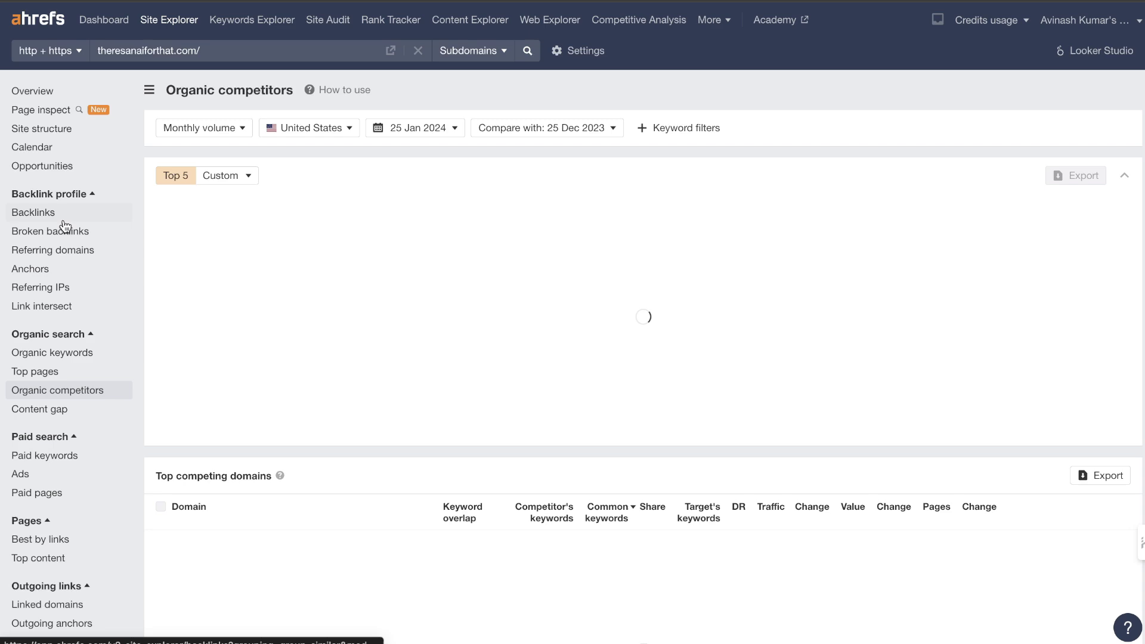
Filter theresanaiforthat.com's organic keywords to KD up to 7 and 3+ words
left_click(52, 94)
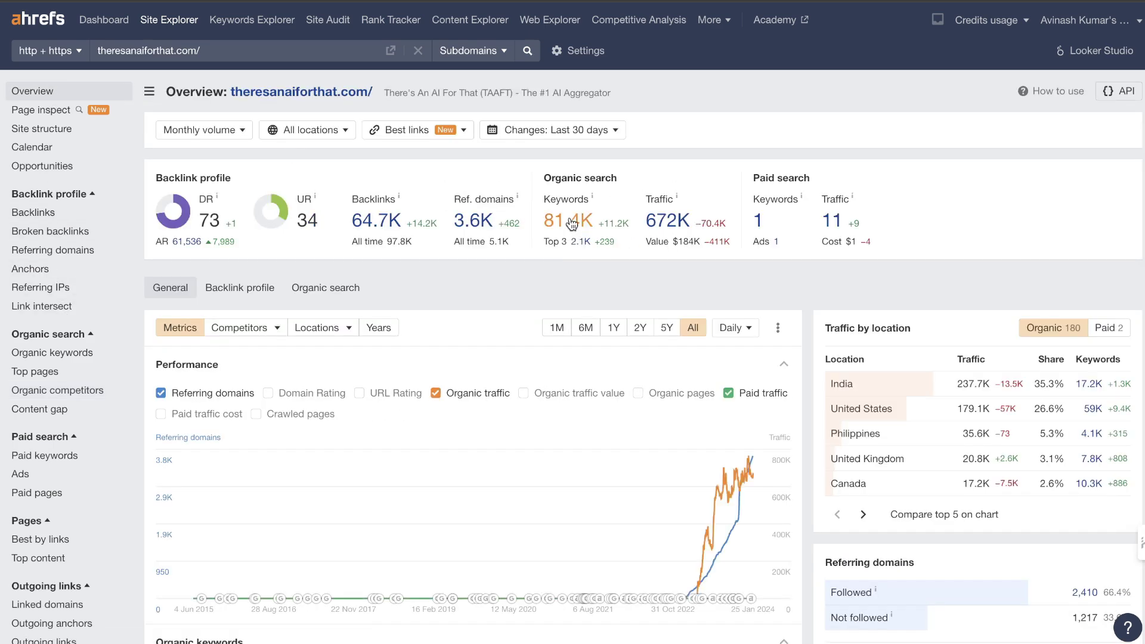
left_click(572, 225)
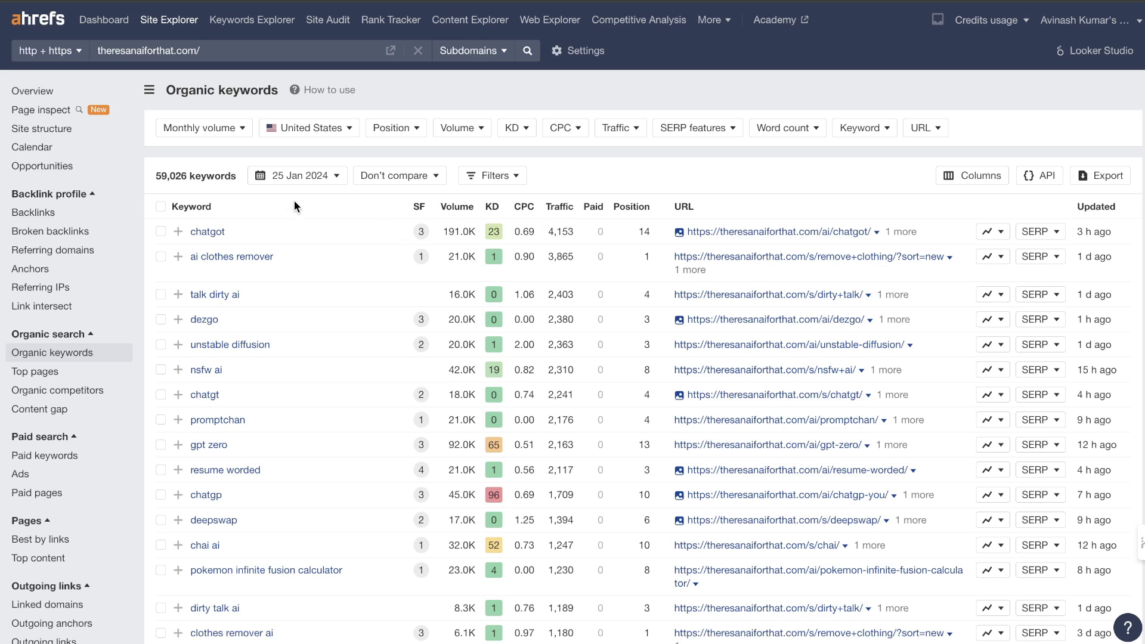
left_click(516, 135)
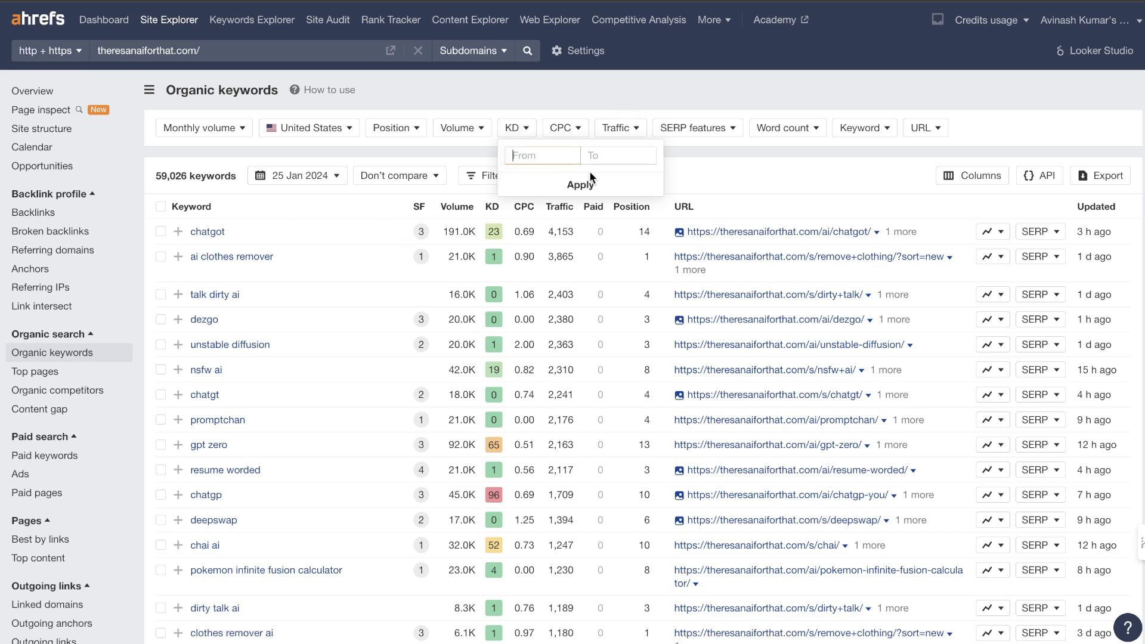
left_click(608, 157)
left_click(580, 185)
left_click(819, 131)
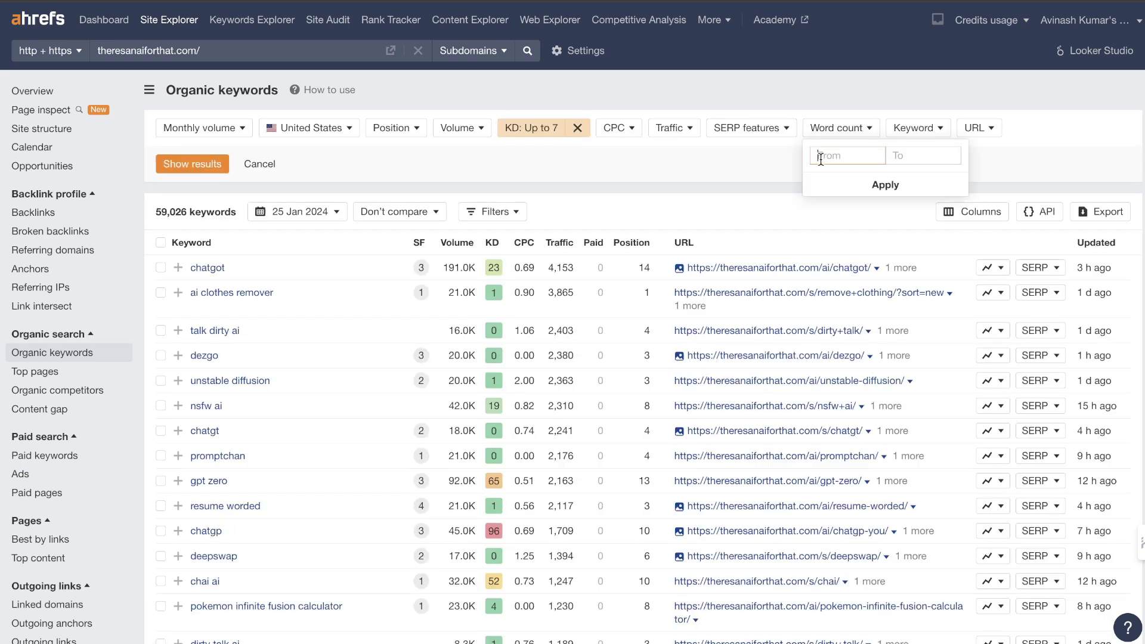
left_click(870, 184)
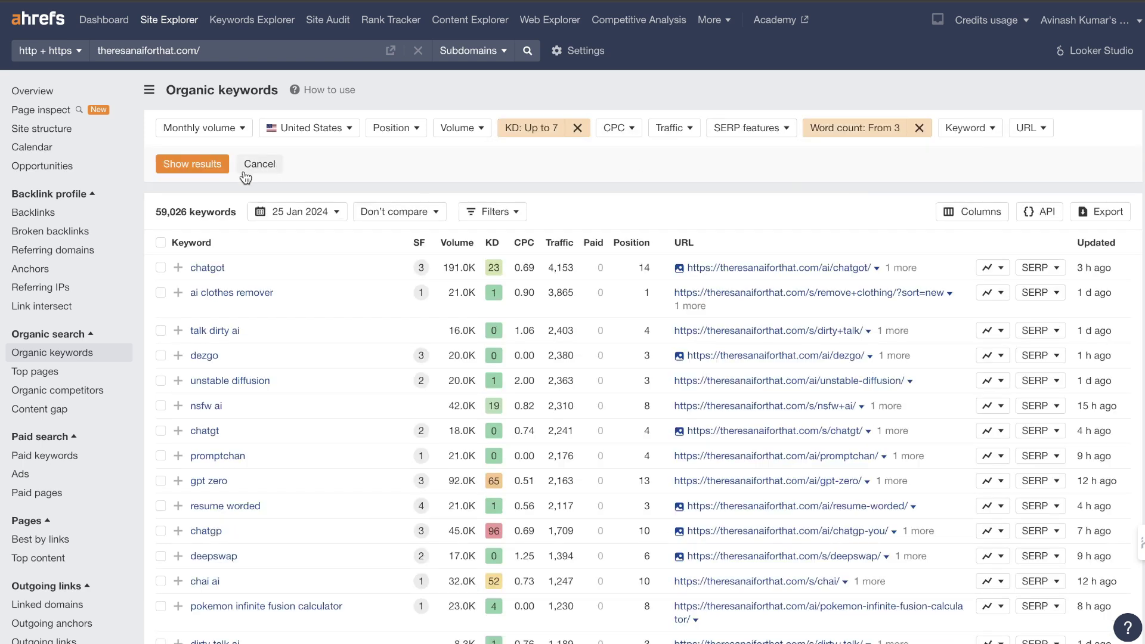
left_click(192, 164)
scroll(395, 248, "down", 8)
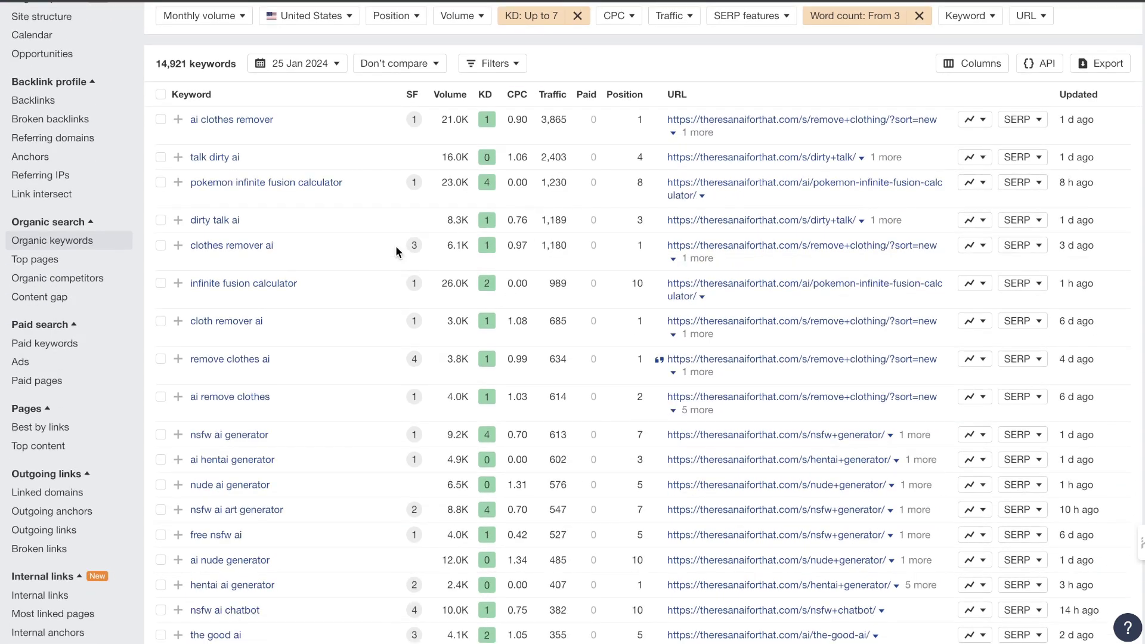
scroll(395, 247, "down", 4)
scroll(395, 245, "up", 12)
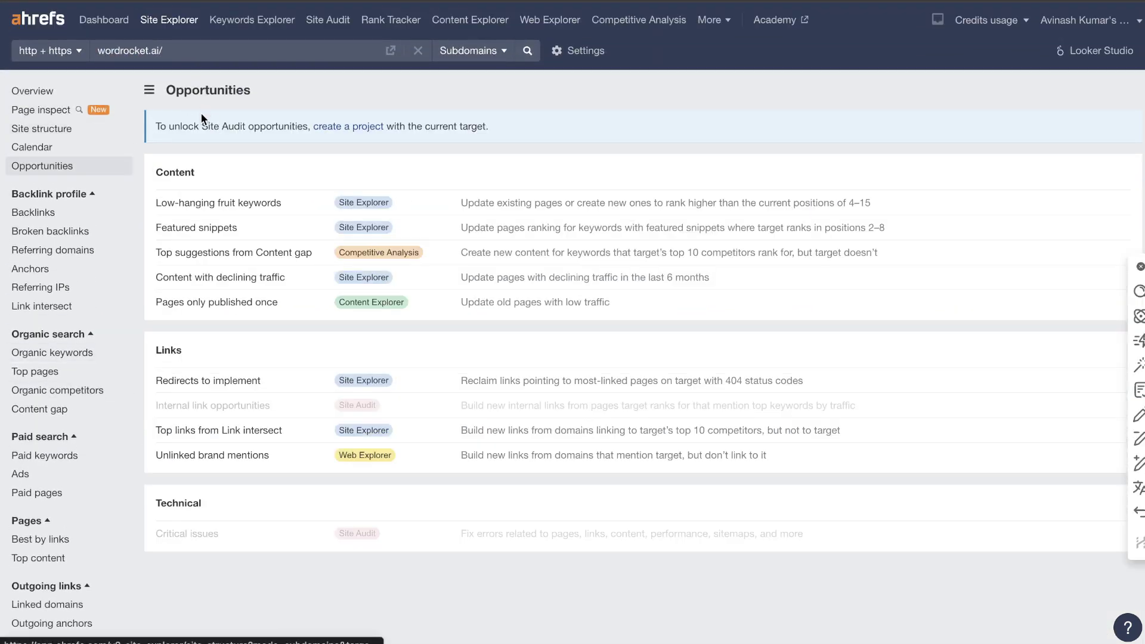
Copy deepgram.com from wordrocket.ai's organic competitors and load it as the target site
left_click(45, 96)
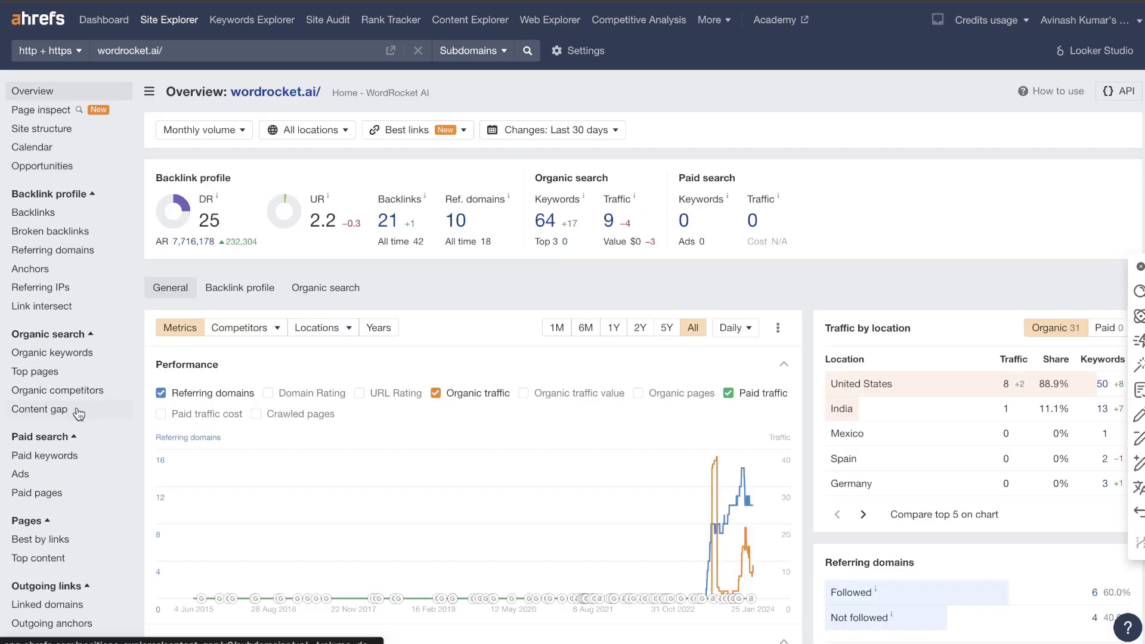
left_click(79, 396)
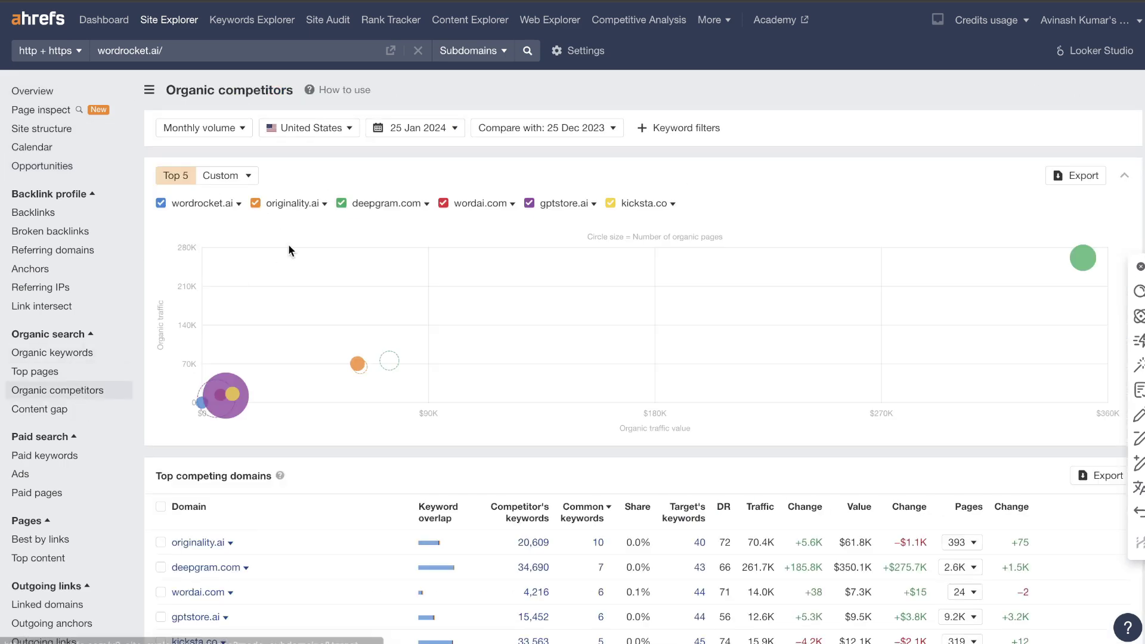
scroll(55, 397, "down", 1)
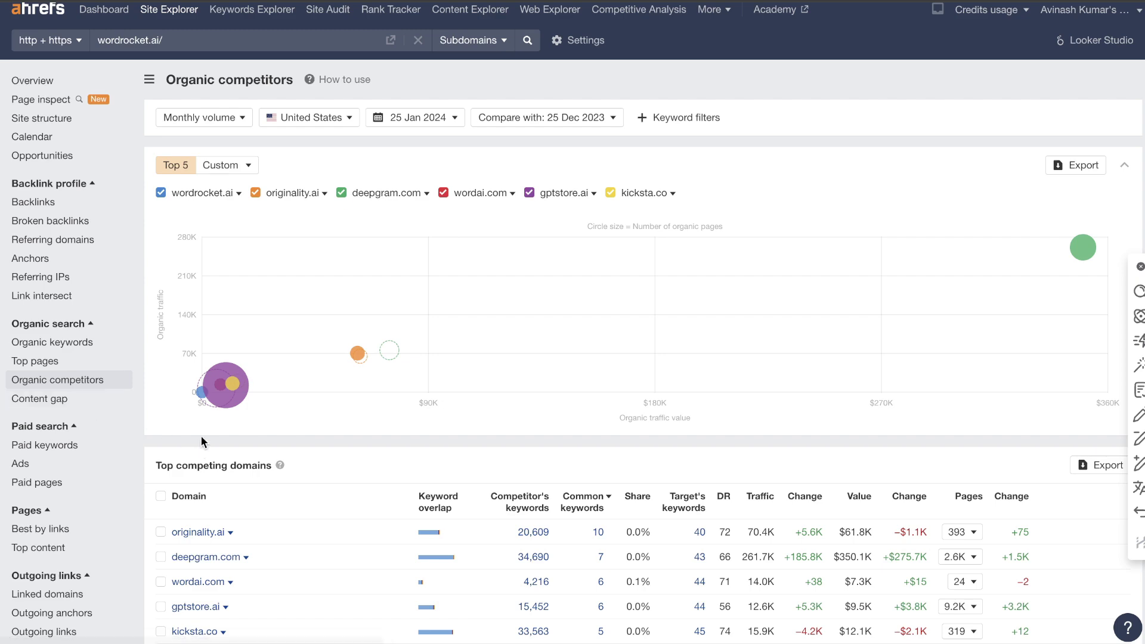
scroll(201, 435, "down", 1)
right_click(215, 480)
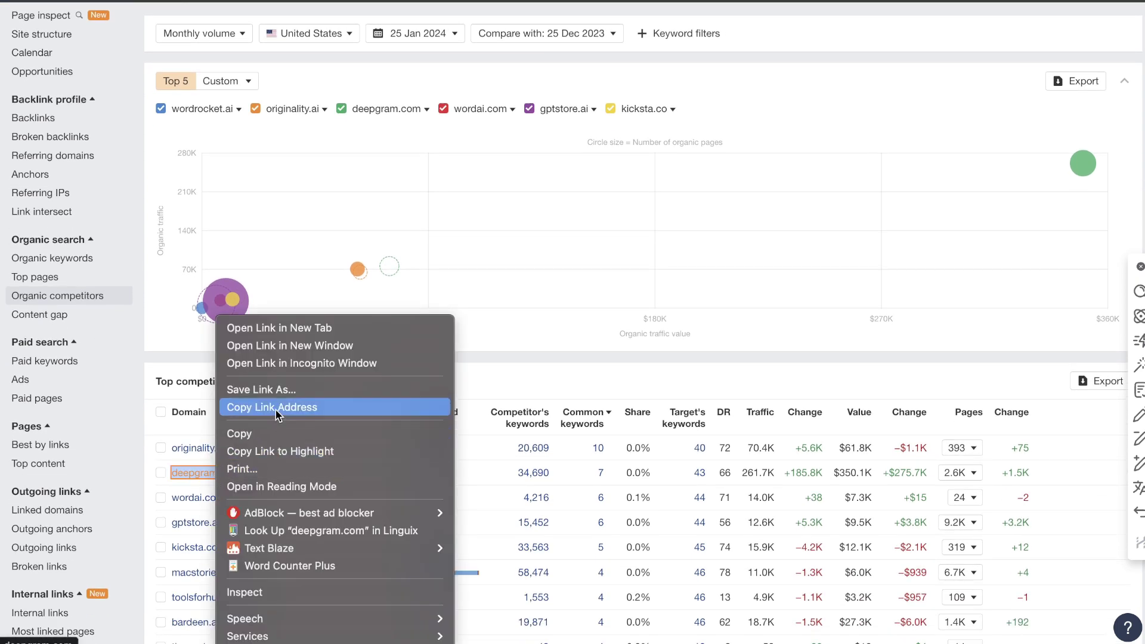
left_click(245, 404)
scroll(238, 95, "up", 2)
triple_click(155, 54)
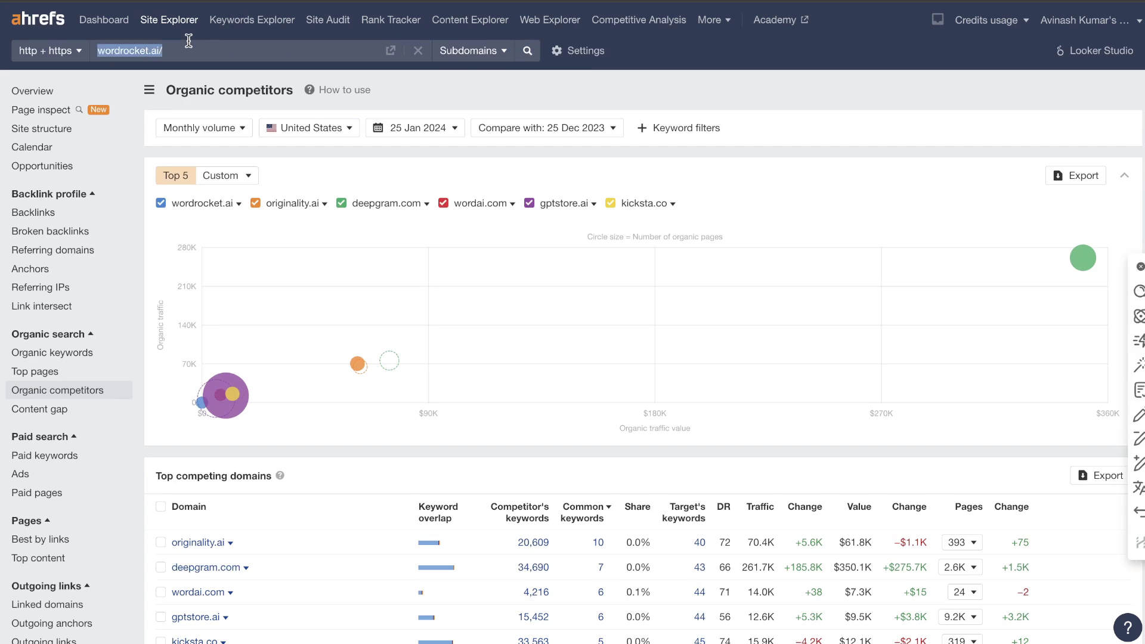
key("ctrl+v")
key("Return")
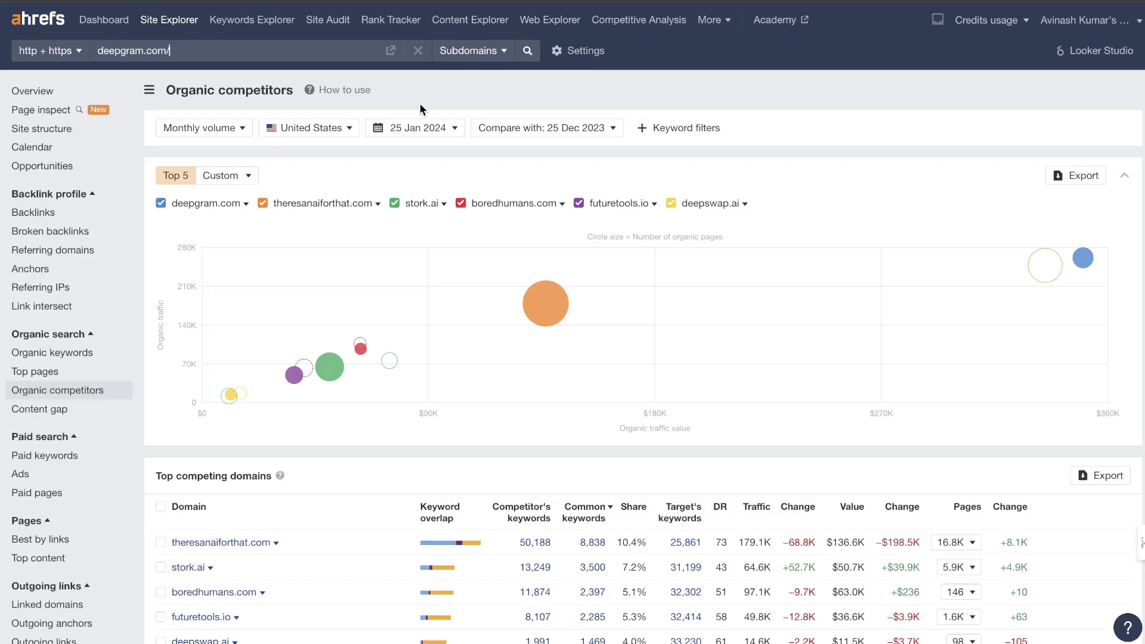
Browse deepgram.com's Top pages report, led by /ai-apps/characterai with 359,647 traffic
left_click(43, 374)
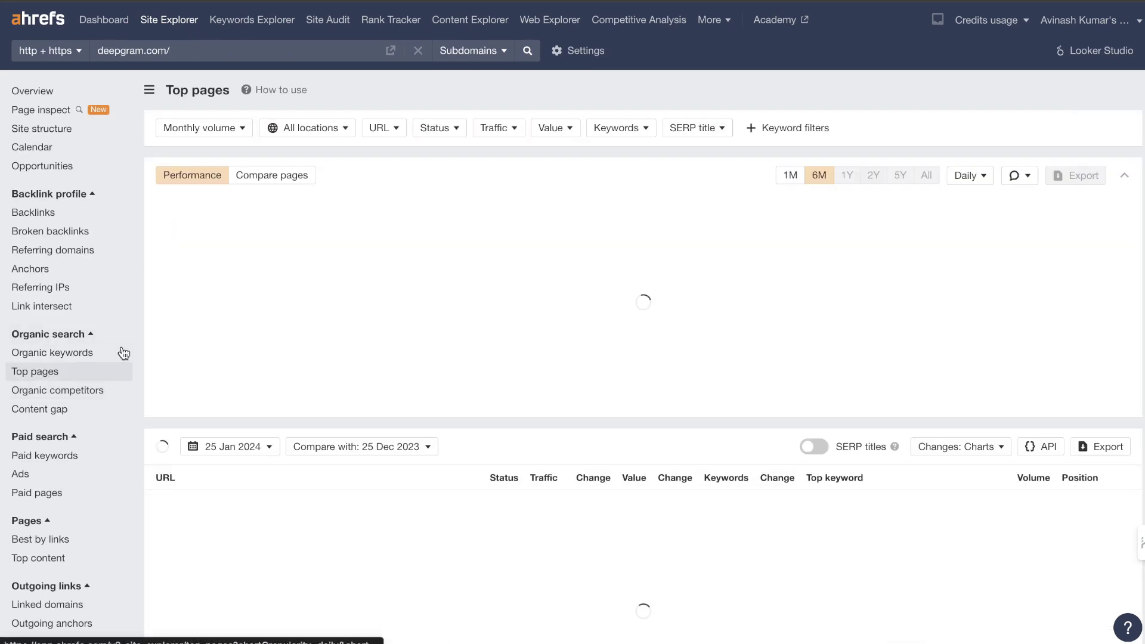
scroll(531, 352, "down", 2)
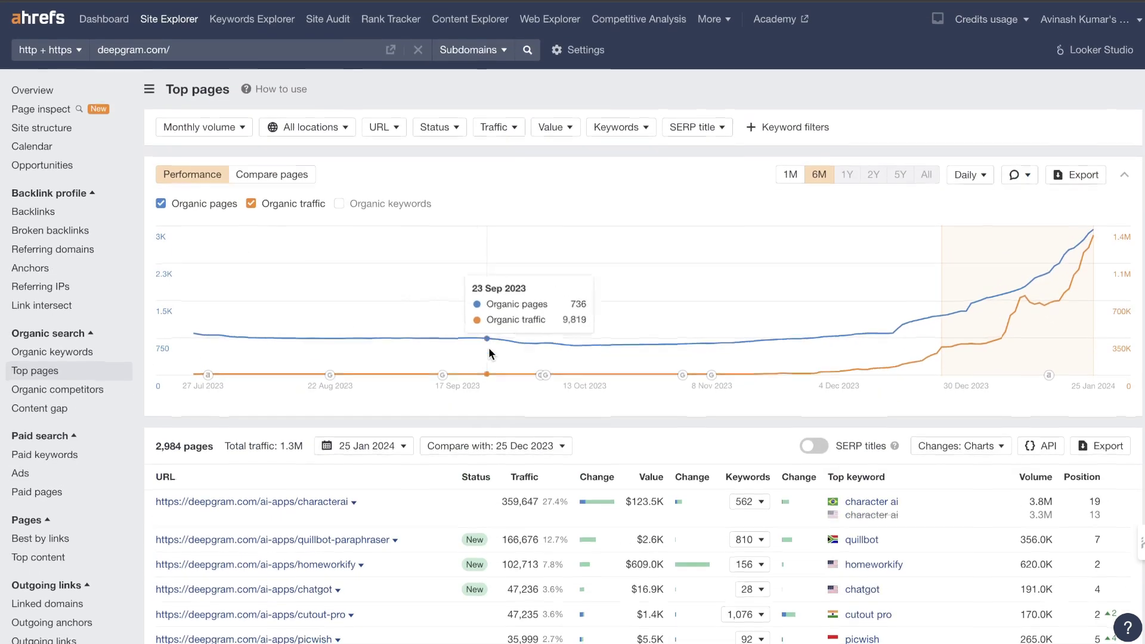
scroll(489, 353, "down", 4)
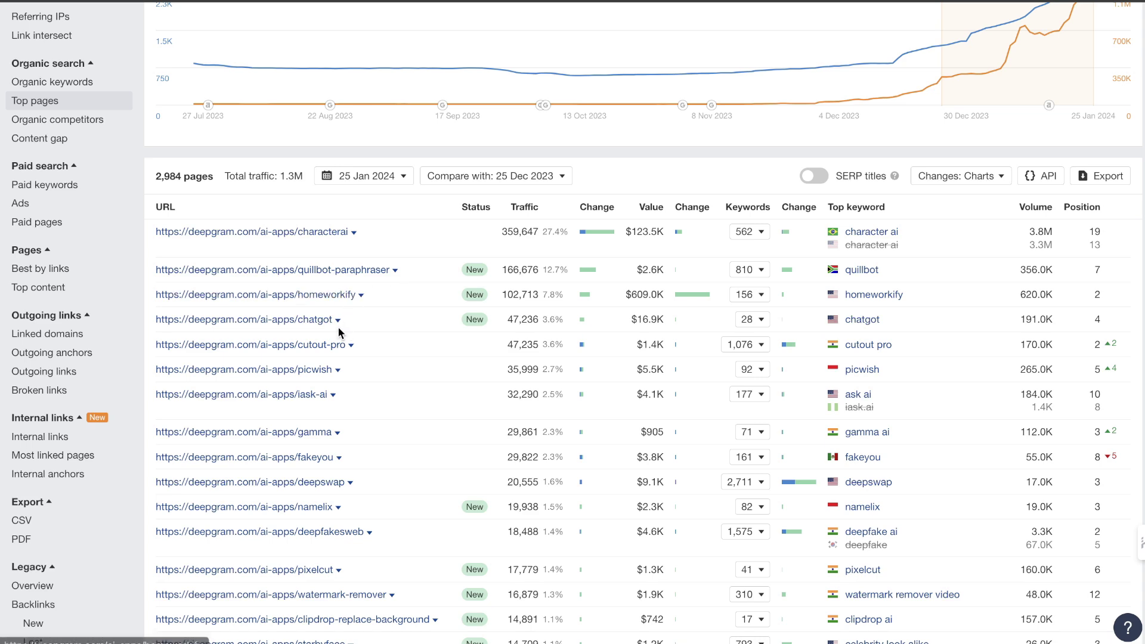
scroll(320, 325, "down", 1)
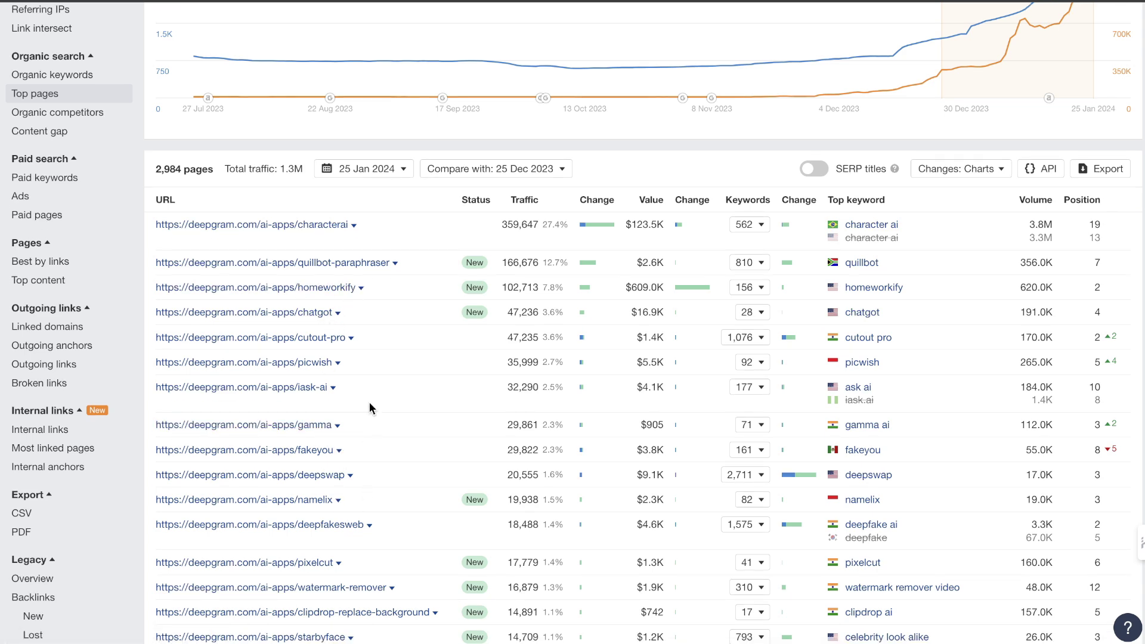
scroll(370, 403, "up", 1)
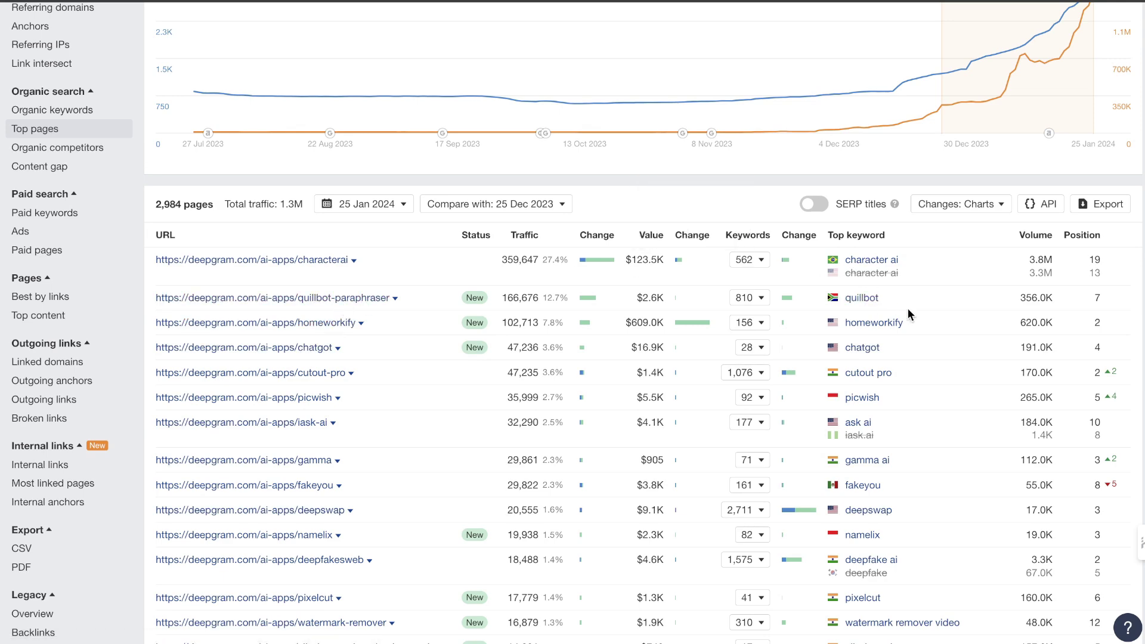
scroll(910, 314, "down", 1)
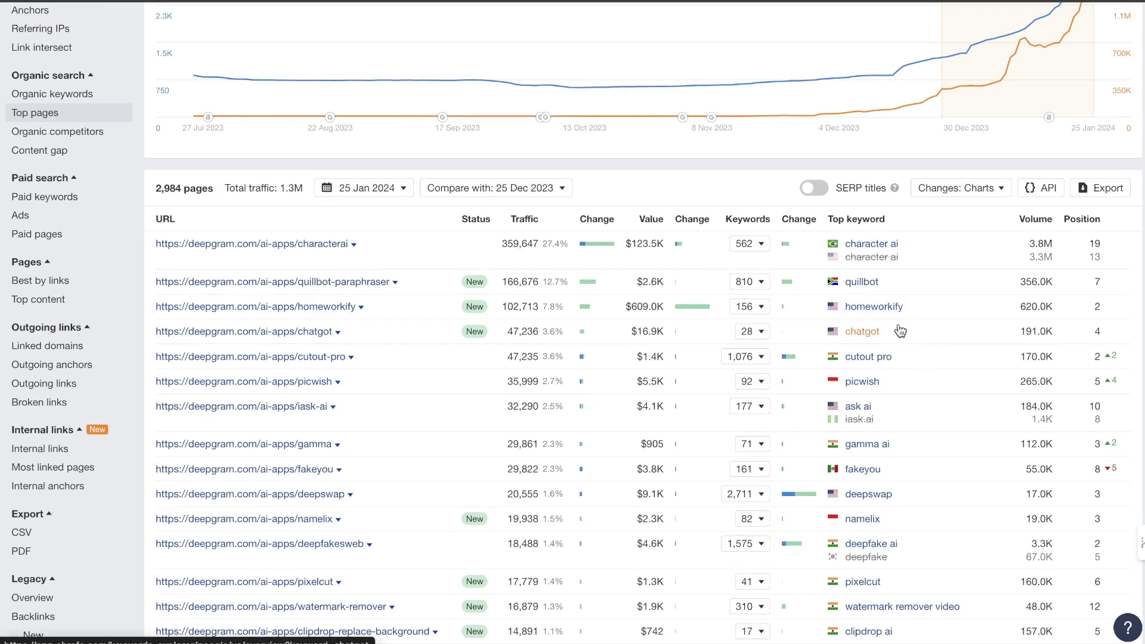
scroll(900, 331, "down", 1)
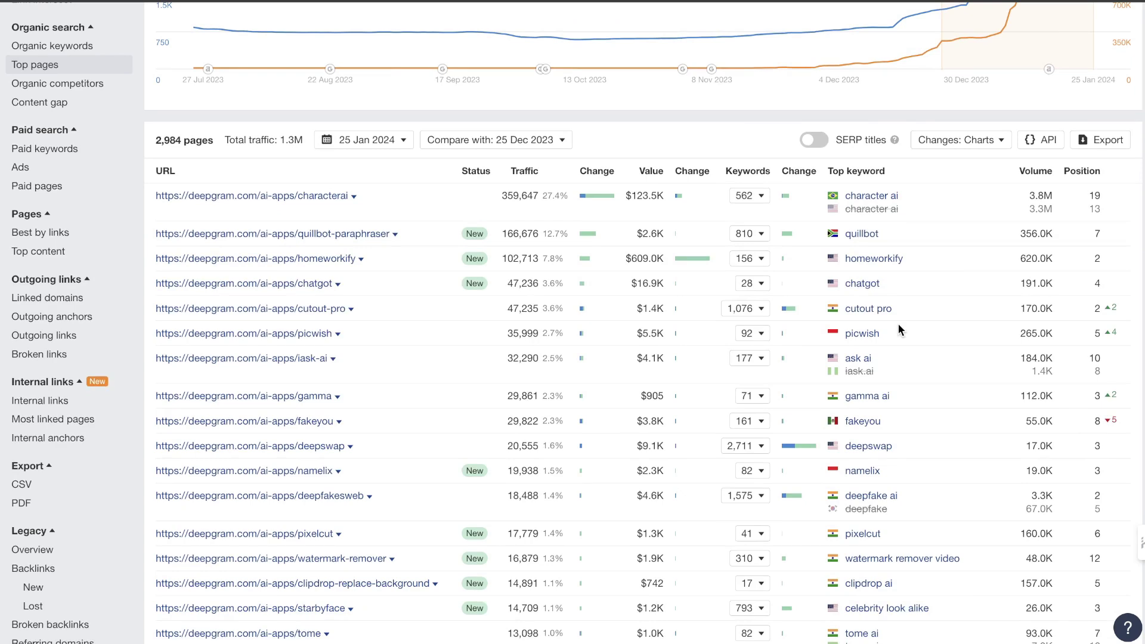
scroll(764, 405, "down", 3)
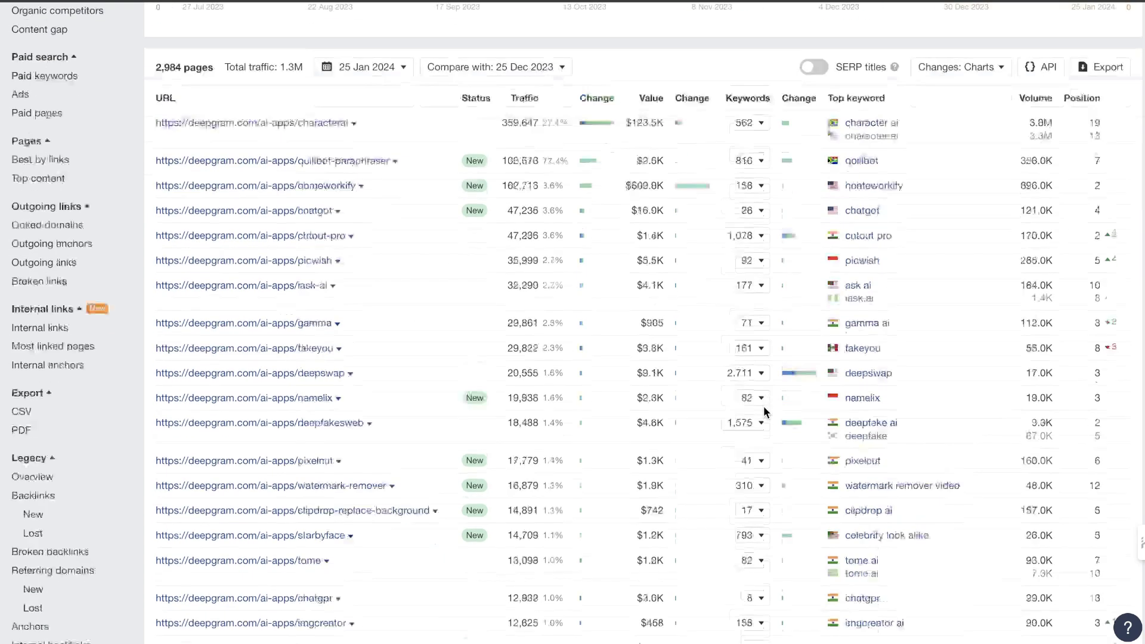